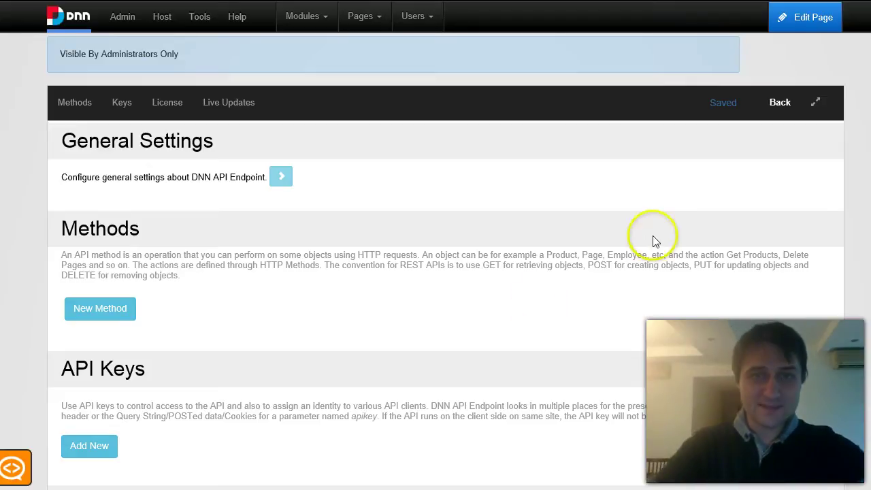
# Step: Create a new API method with Object Name 'Pages' and HTTP Method GET, giving endpoint api/Pages
pyautogui.scroll(3, 661, 213)
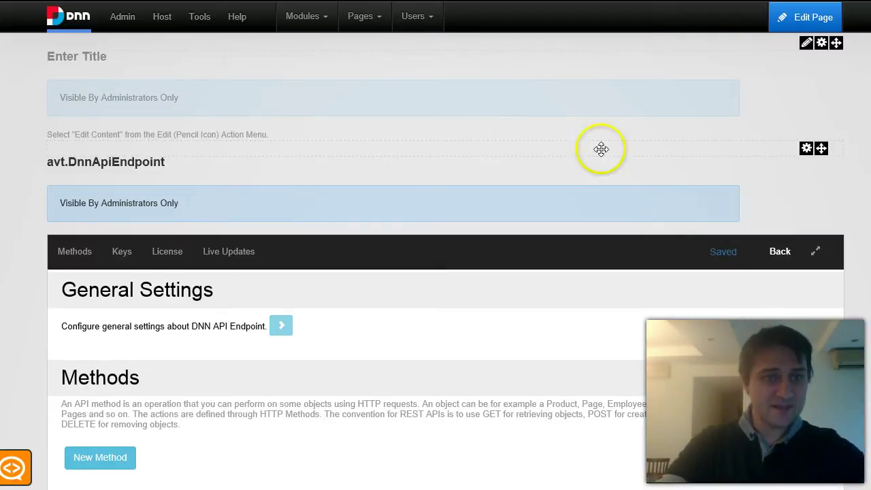
pyautogui.scroll(-3, 539, 143)
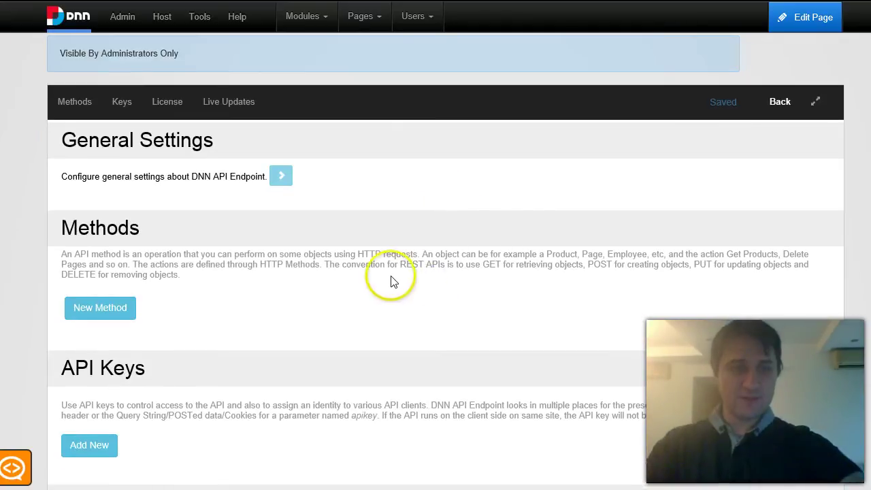
pyautogui.click(100, 312)
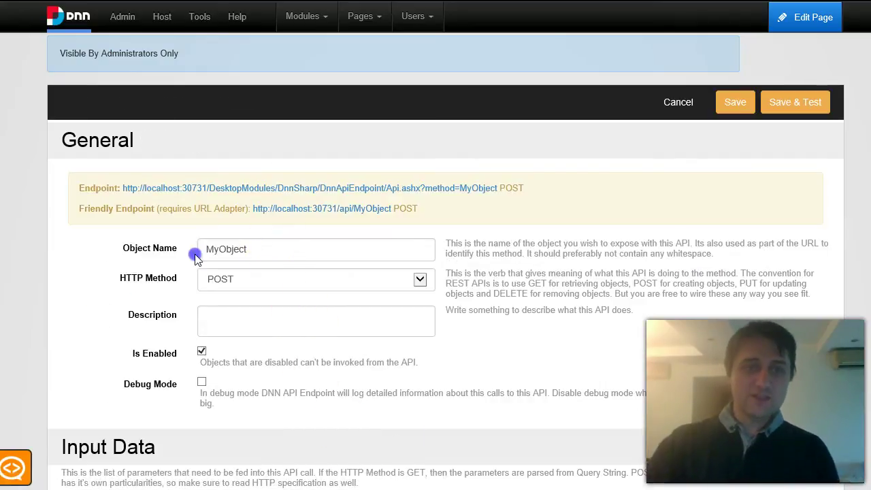
pyautogui.doubleClick(199, 248)
pyautogui.write('Page')
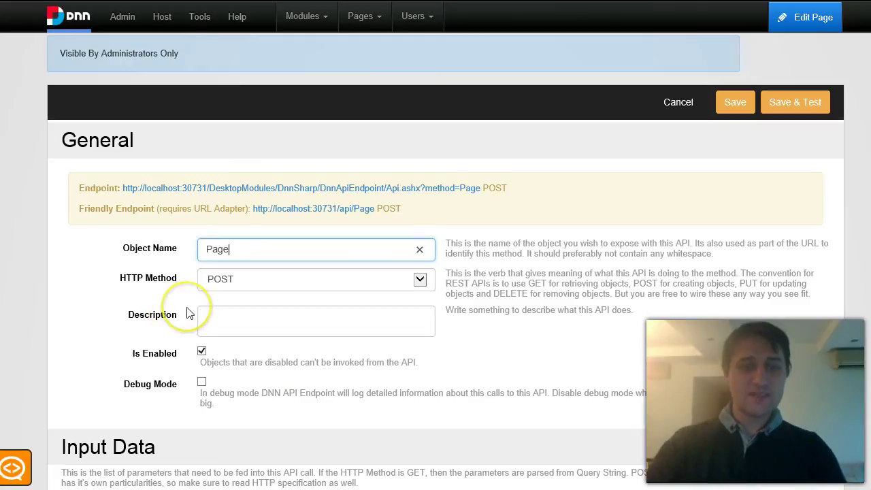
pyautogui.write('s')
pyautogui.click(262, 282)
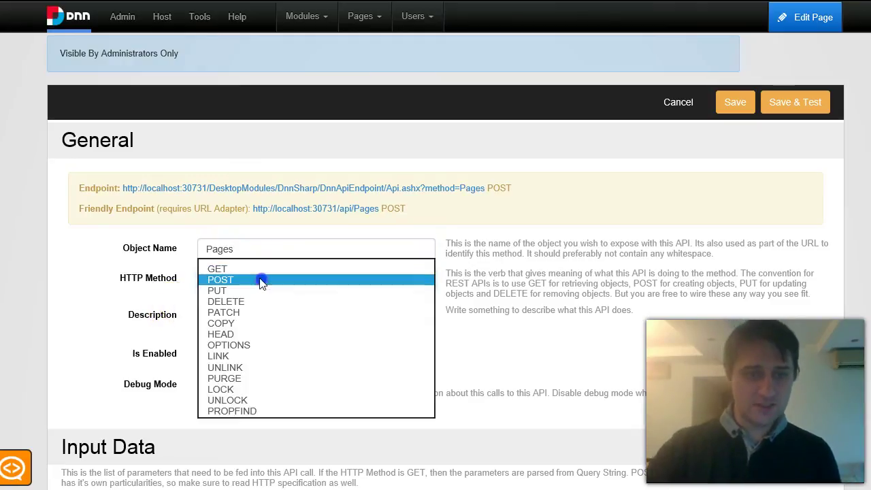
pyautogui.click(256, 268)
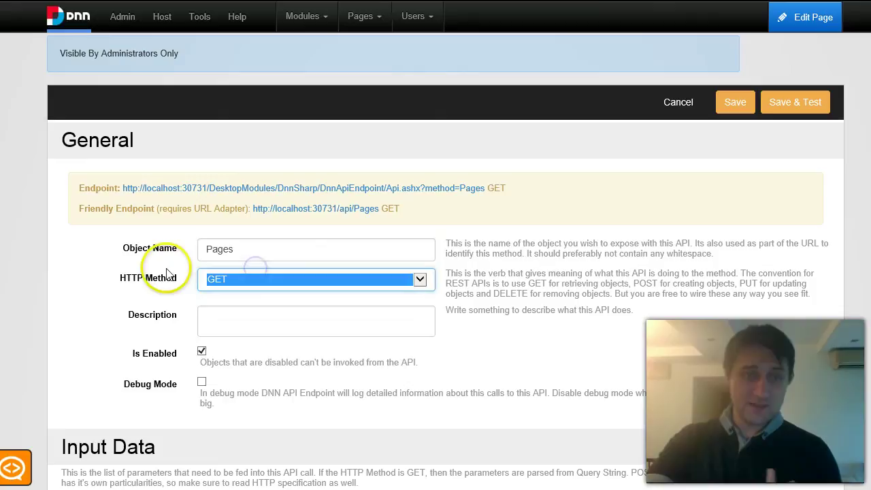
pyautogui.click(249, 249)
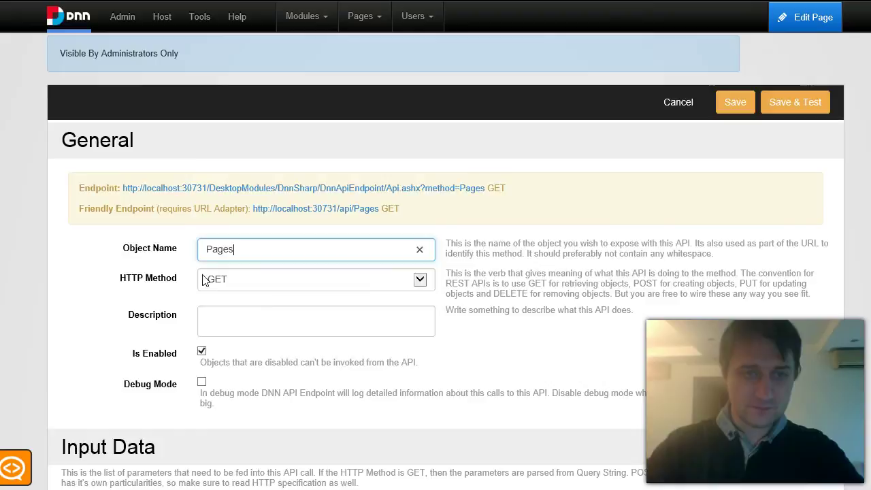
# Step: Add a Text input field to the method and rename it 'query'
pyautogui.scroll(-3, 204, 282)
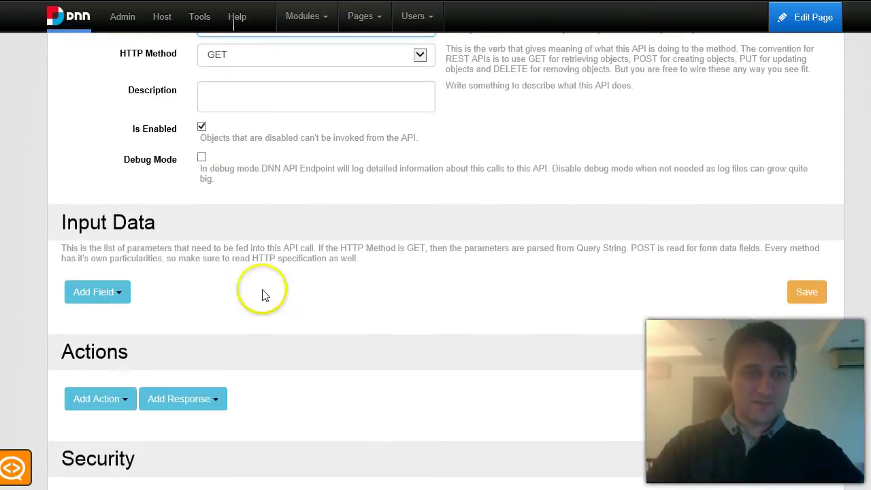
pyautogui.scroll(-3, 258, 288)
pyautogui.scroll(1, 176, 139)
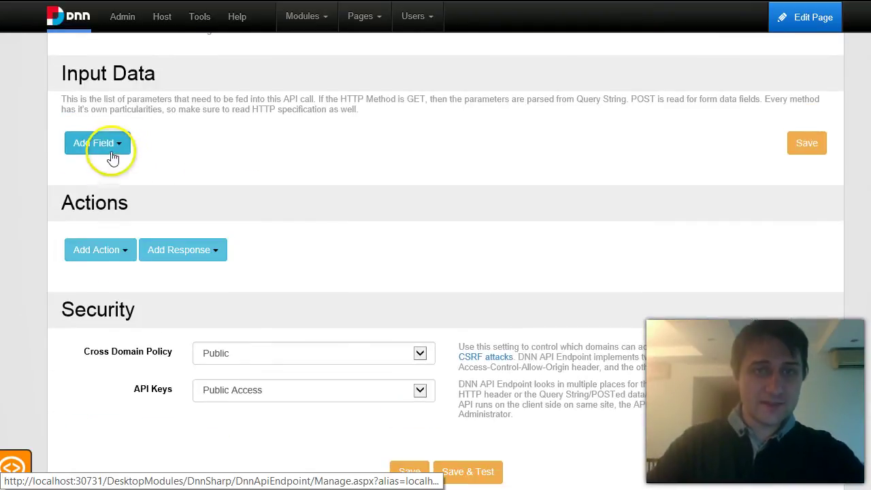
pyautogui.click(111, 145)
pyautogui.click(126, 184)
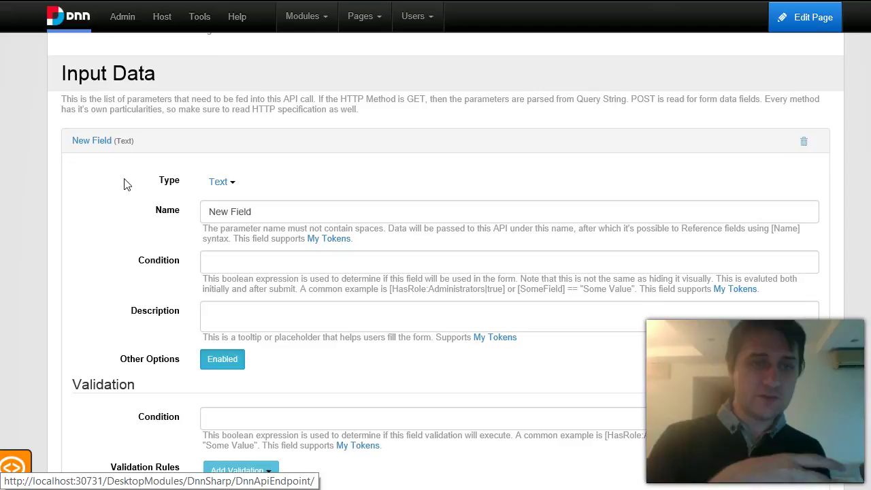
pyautogui.click(177, 194)
pyautogui.tripleClick(334, 210)
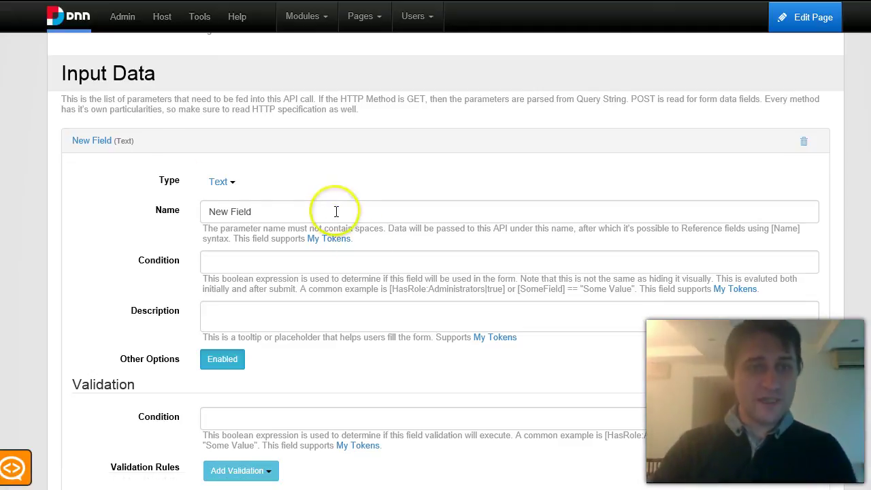
pyautogui.write('query')
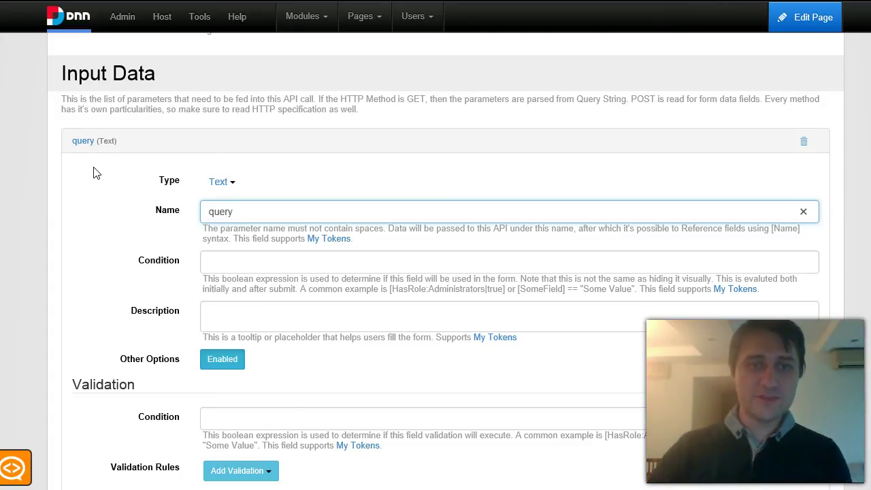
# Step: Look over the query field's validation rules, then collapse its settings
pyautogui.scroll(-1, 155, 299)
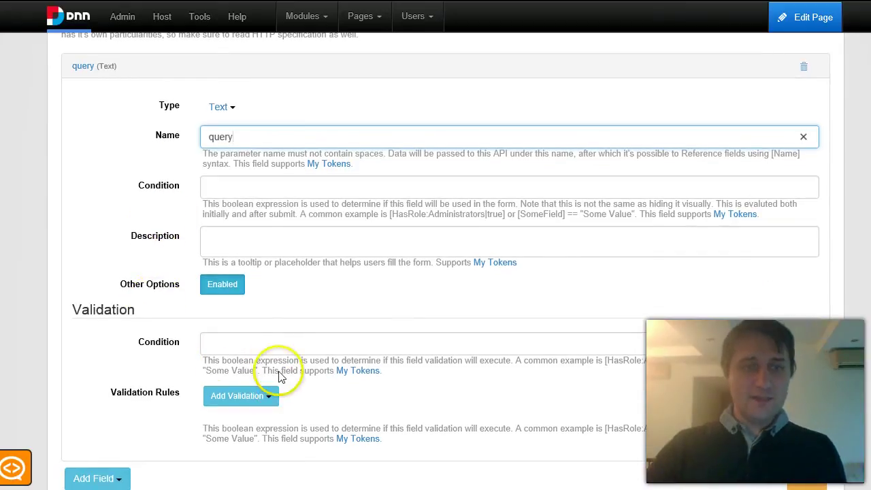
pyautogui.click(253, 396)
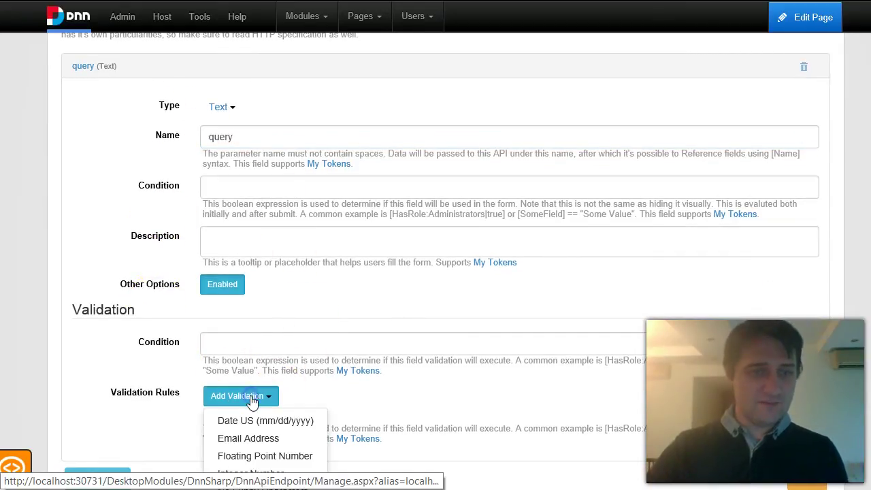
pyautogui.scroll(-2, 397, 375)
pyautogui.click(424, 343)
pyautogui.scroll(2, 381, 320)
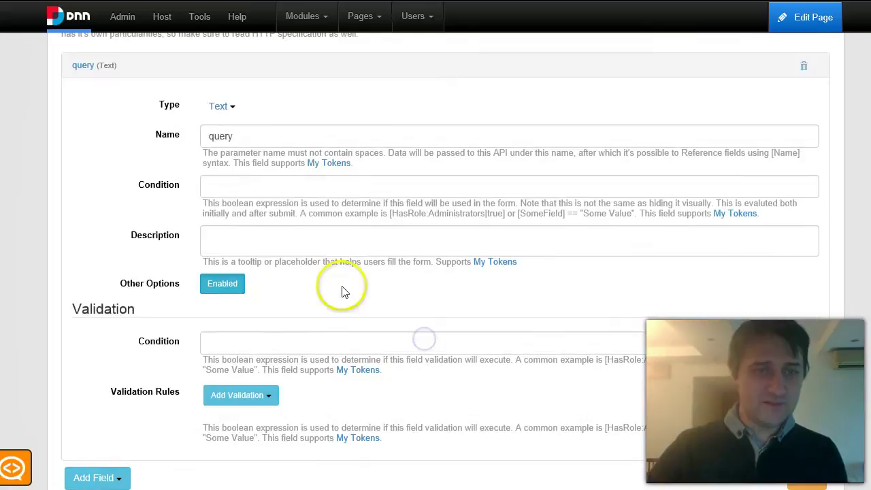
pyautogui.click(103, 60)
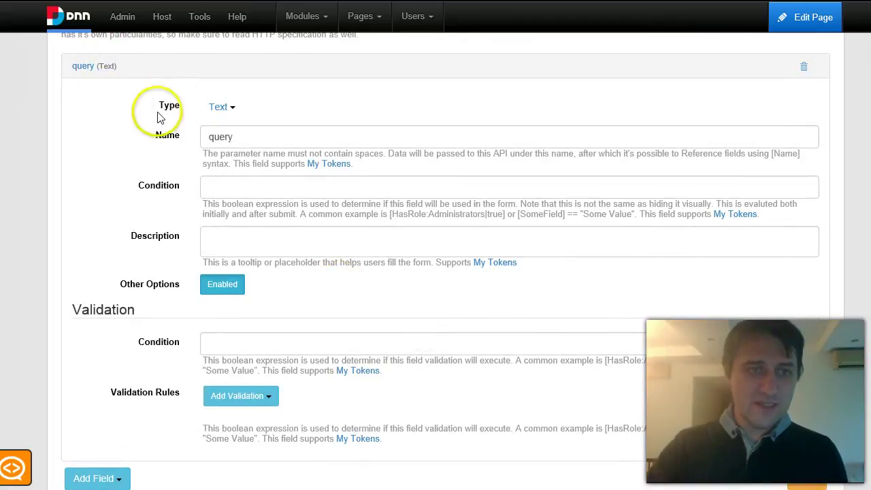
pyautogui.click(81, 65)
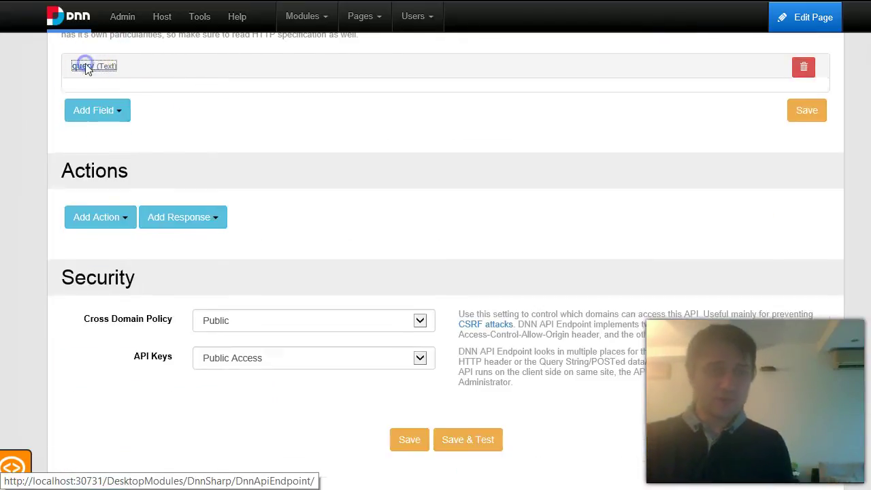
pyautogui.click(95, 99)
pyautogui.click(96, 100)
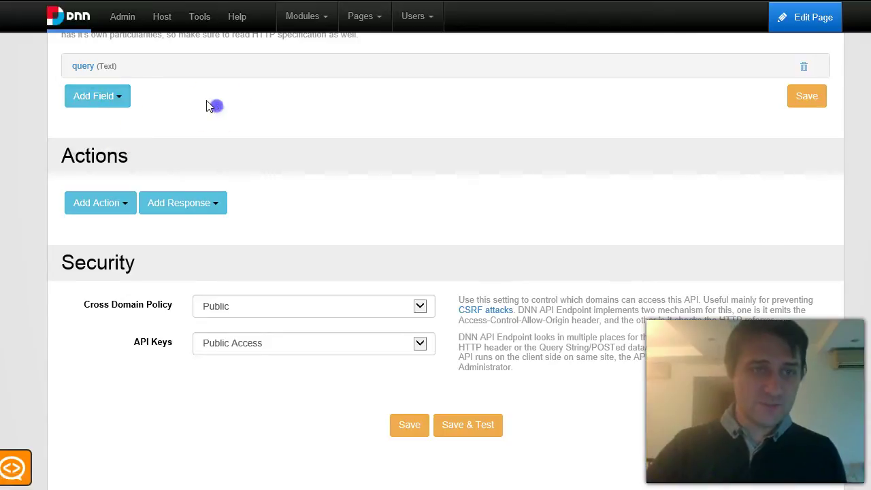
pyautogui.scroll(-1, 177, 157)
pyautogui.click(117, 132)
pyautogui.moveTo(126, 227)
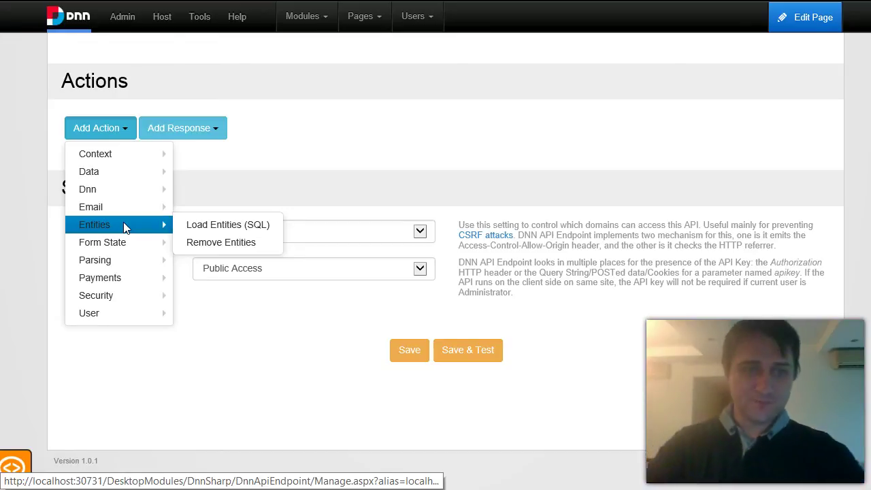
# Step: Add a Load Entities (SQL) action with the query 'select * from Tabs'
pyautogui.click(240, 232)
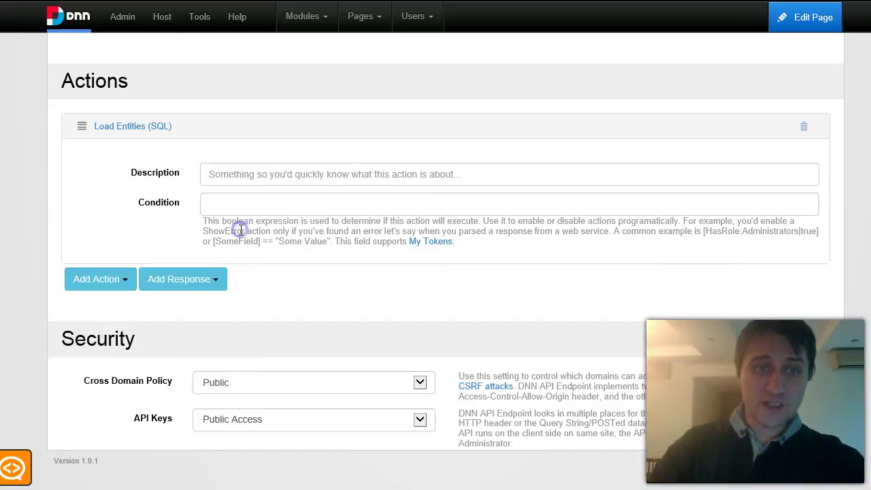
pyautogui.click(443, 297)
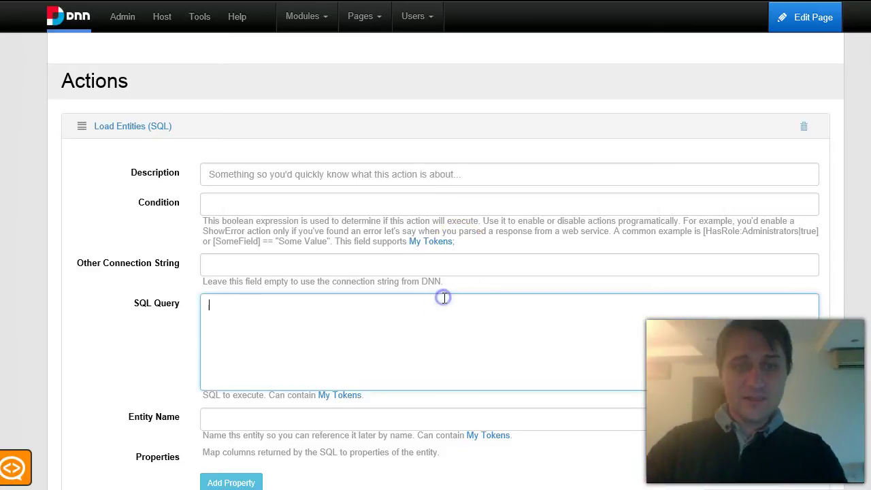
pyautogui.write('select ')
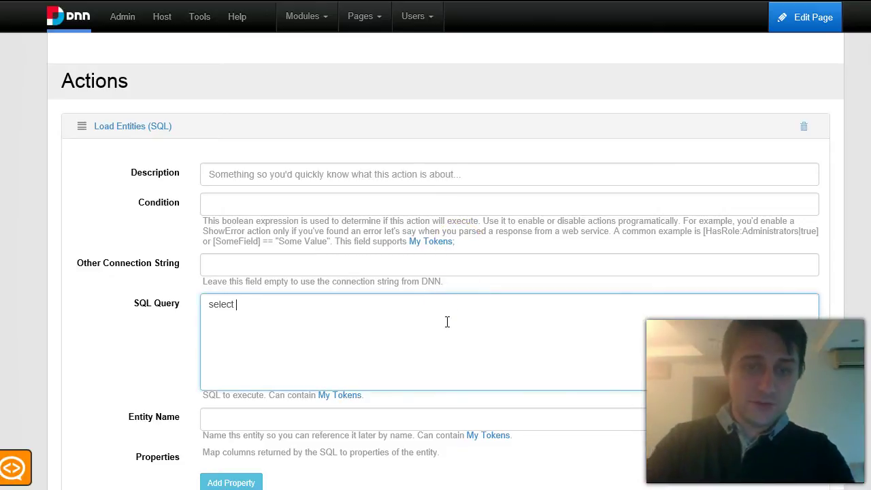
pyautogui.write('* from Tb')
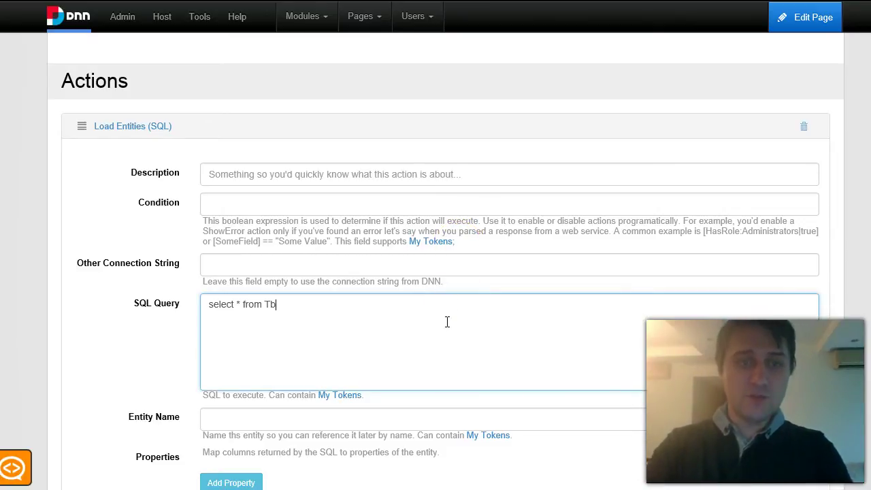
pyautogui.press('BackSpace')
pyautogui.write('abs')
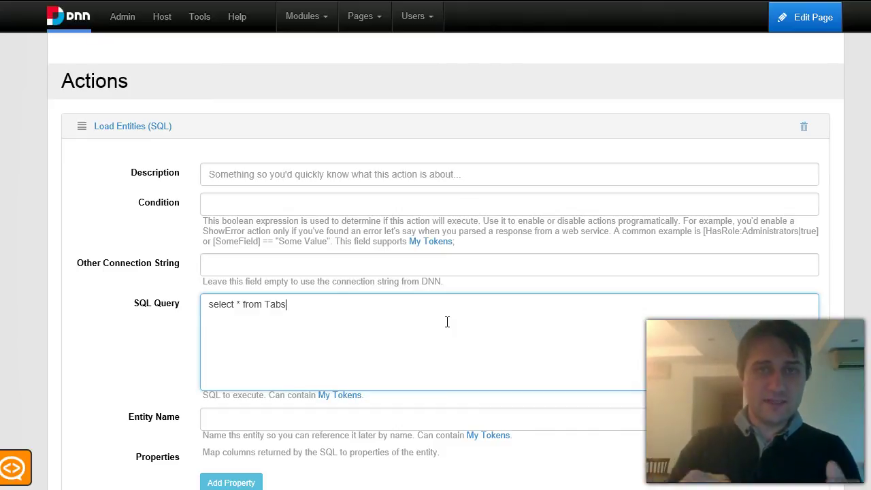
pyautogui.click(384, 331)
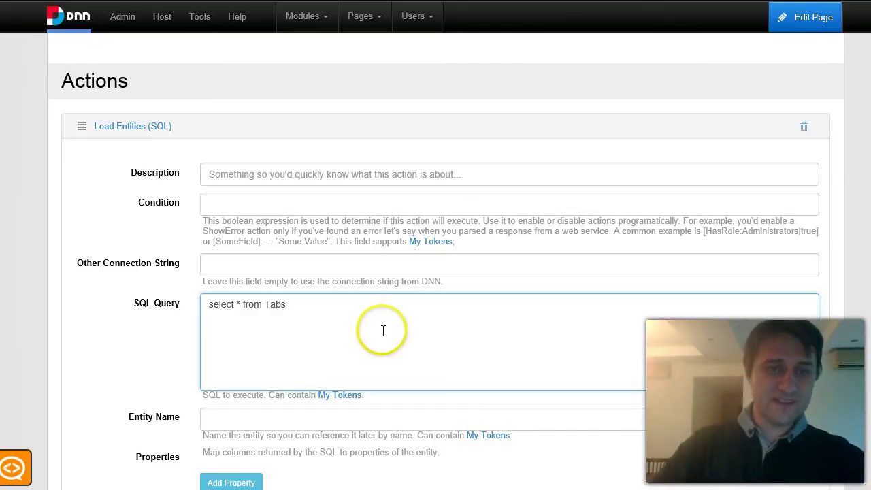
# Step: Name the loaded entity 'Page' and add a first property mapping row
pyautogui.scroll(-2, 383, 331)
pyautogui.click(360, 264)
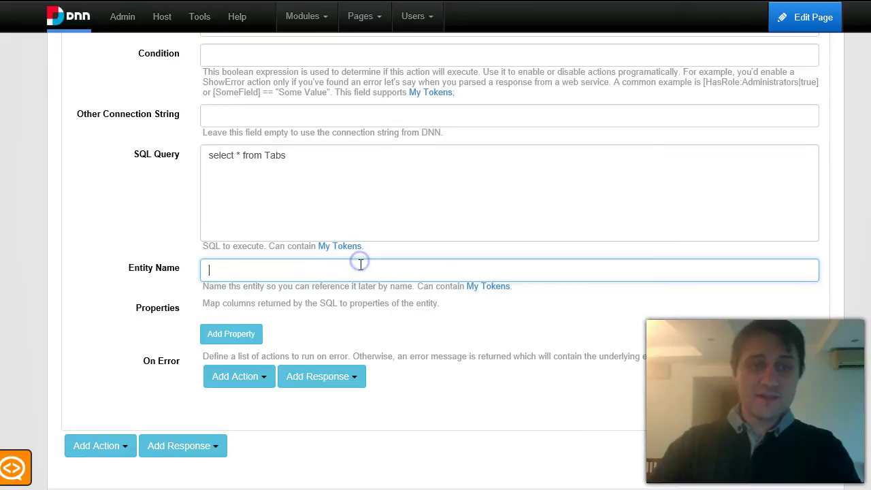
pyautogui.write('Page')
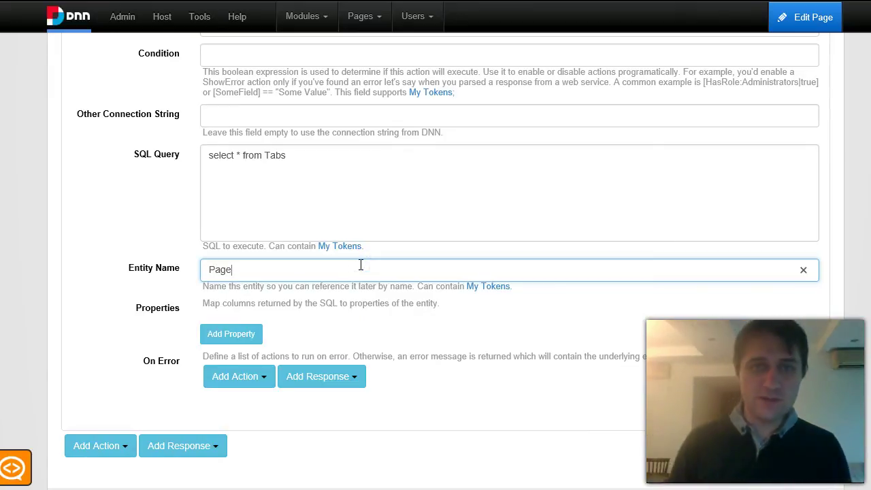
pyautogui.scroll(-1, 395, 276)
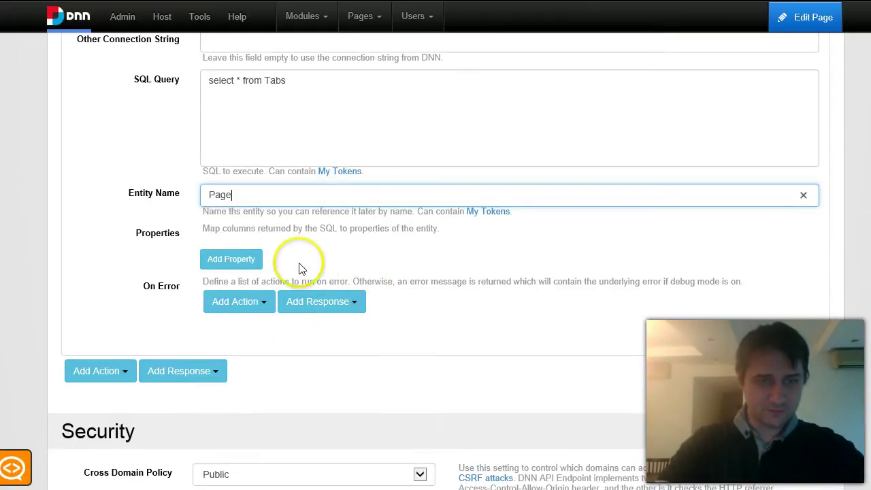
pyautogui.click(251, 264)
# Step: Add a second mapping row and map SQL column TabID to property Value
pyautogui.click(275, 272)
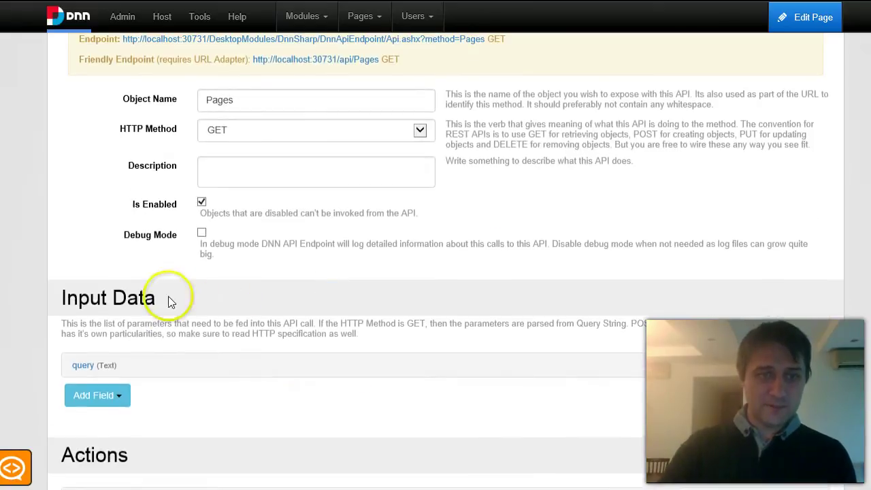
pyautogui.scroll(1, 171, 295)
pyautogui.scroll(-3, 150, 326)
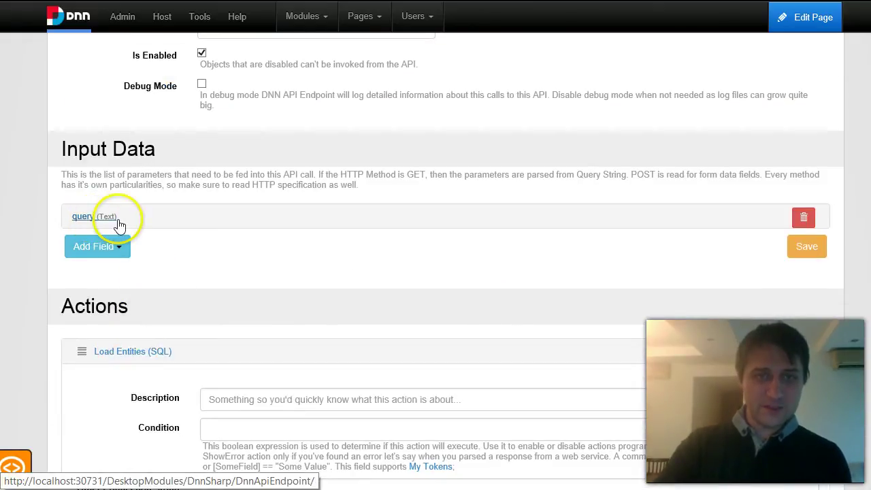
pyautogui.scroll(-6, 119, 224)
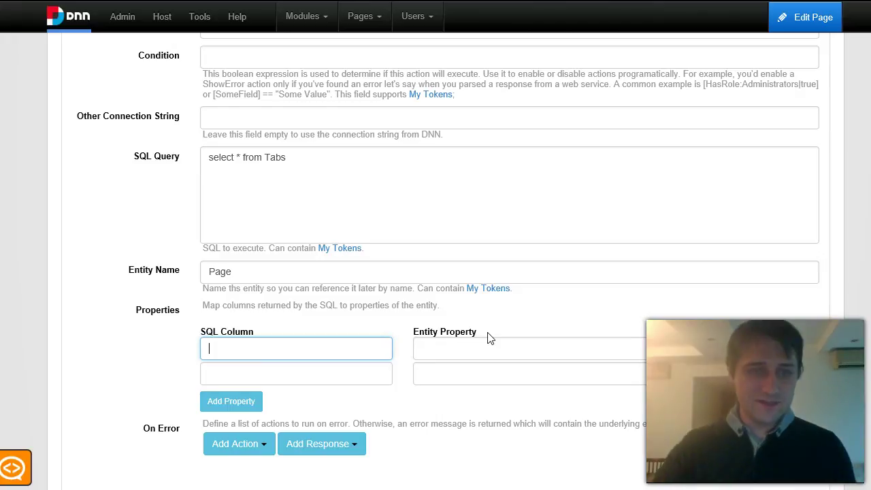
pyautogui.write('TabID')
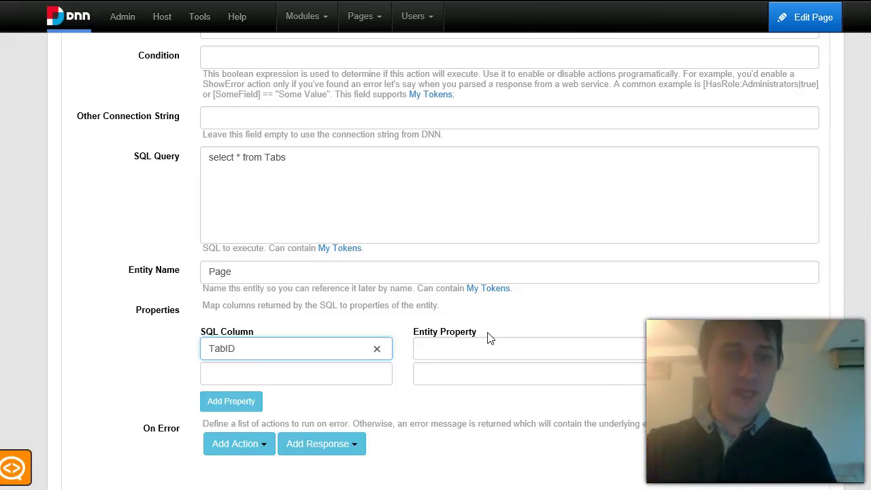
pyautogui.press('Tab')
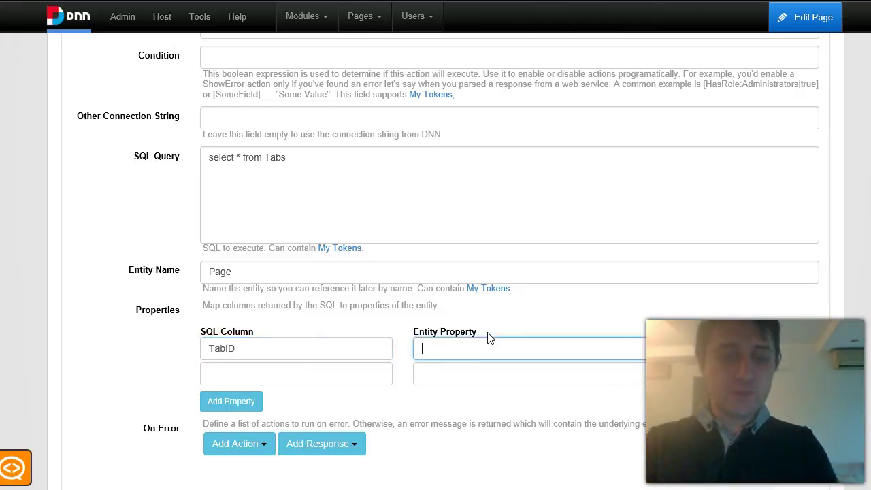
pyautogui.write('Value')
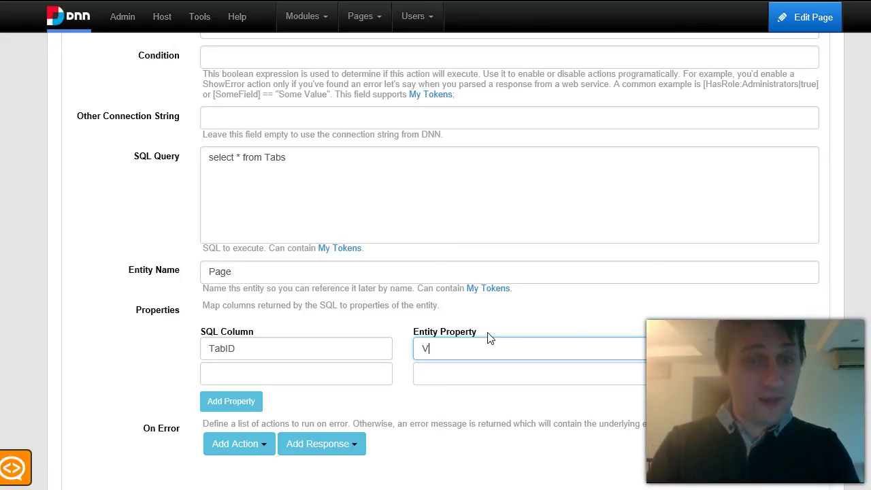
pyautogui.click(489, 336)
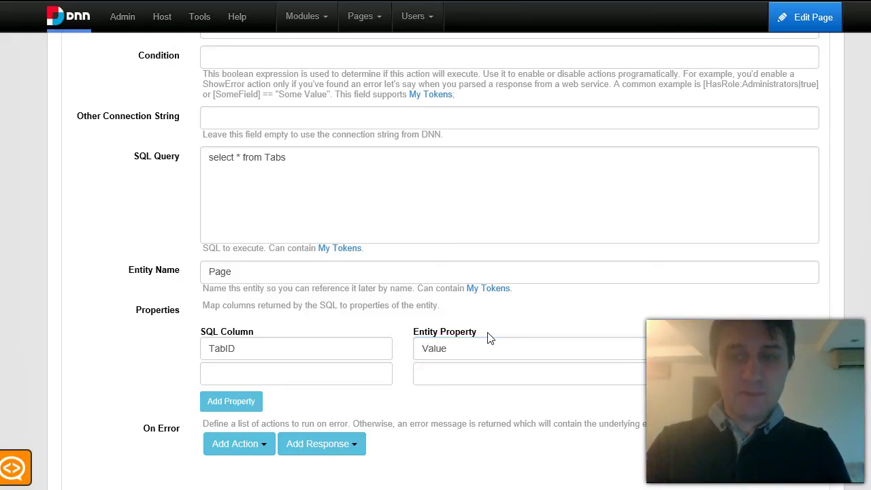
# Step: Map SQL column TabName to property Text
pyautogui.click(306, 369)
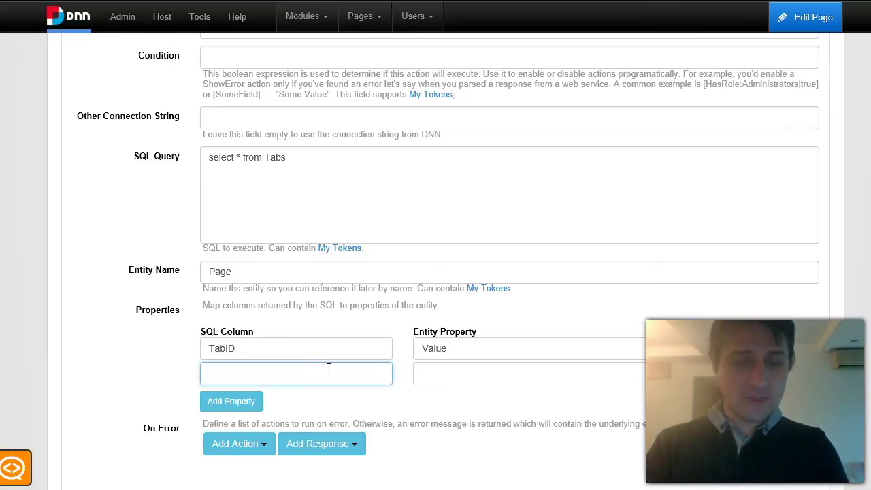
pyautogui.write('TabName')
pyautogui.press('Tab')
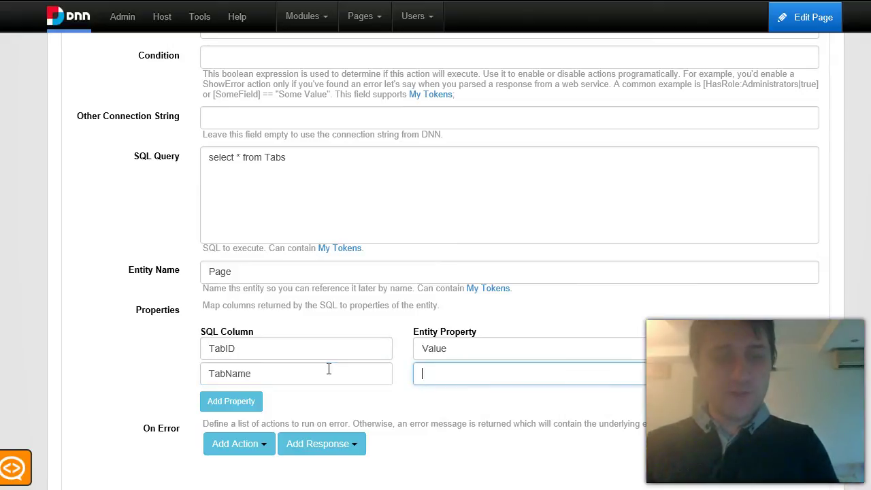
pyautogui.write('Text')
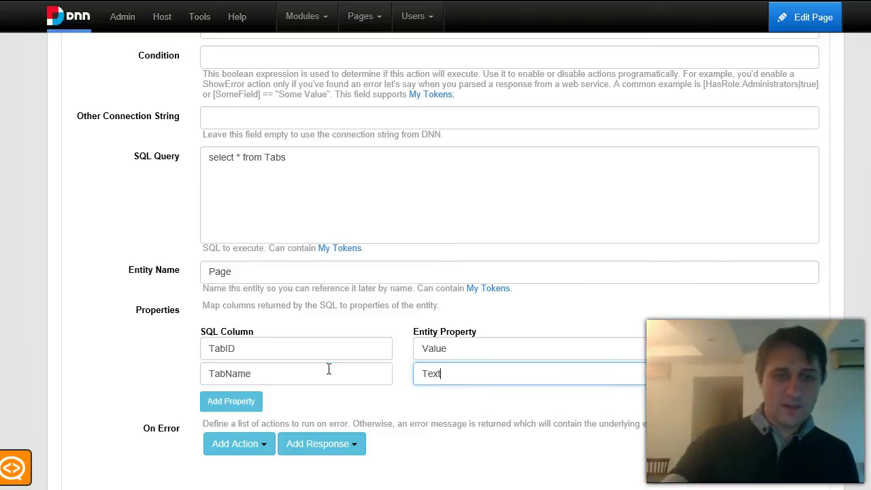
pyautogui.click(325, 197)
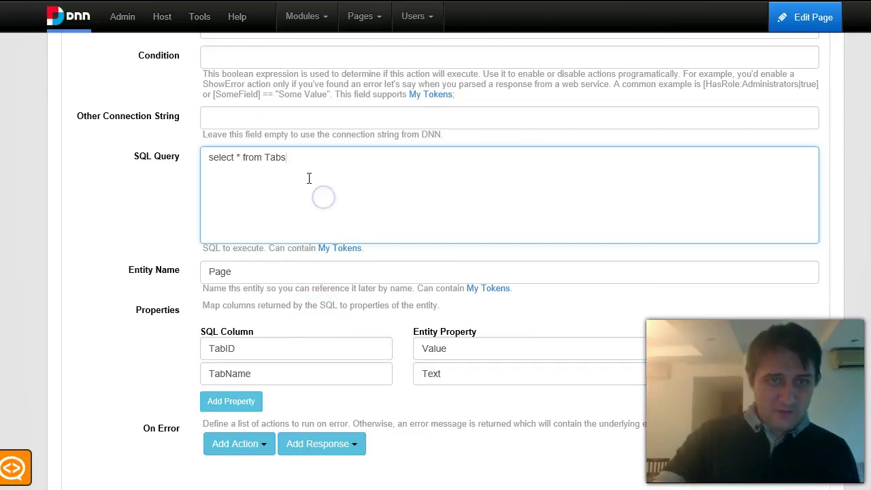
# Step: Append where TabName LIKE '%[query]%' to the 'select * from Tabs' query
pyautogui.scroll(2, 312, 153)
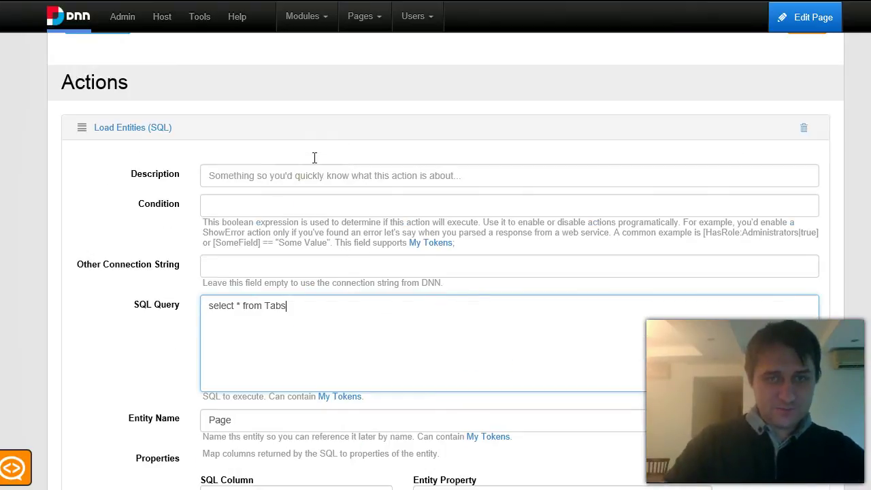
pyautogui.scroll(-2, 409, 360)
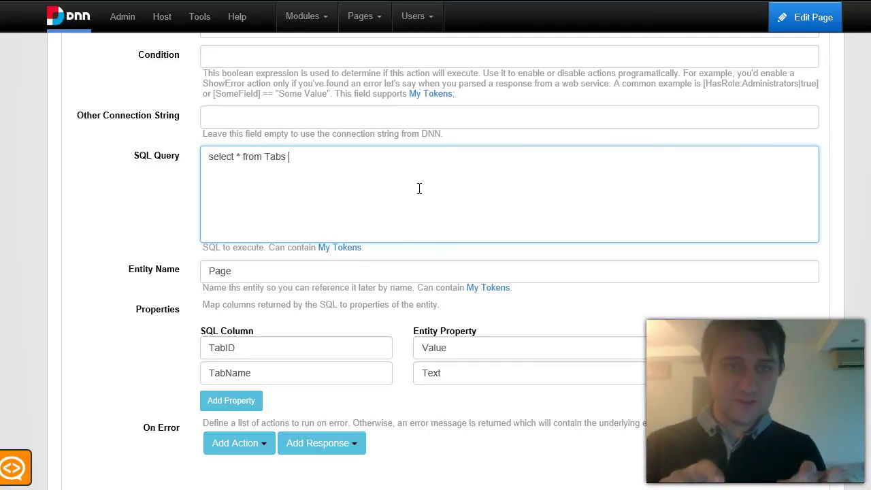
pyautogui.write('wher')
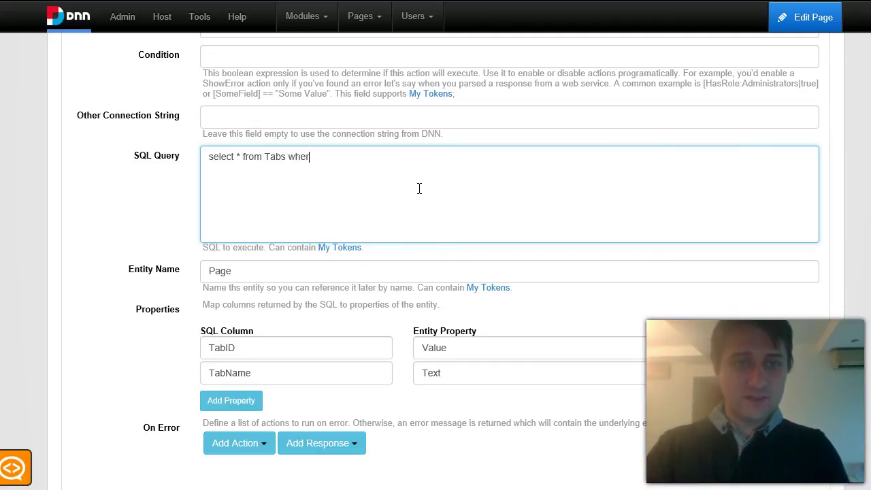
pyautogui.write('e LIKE')
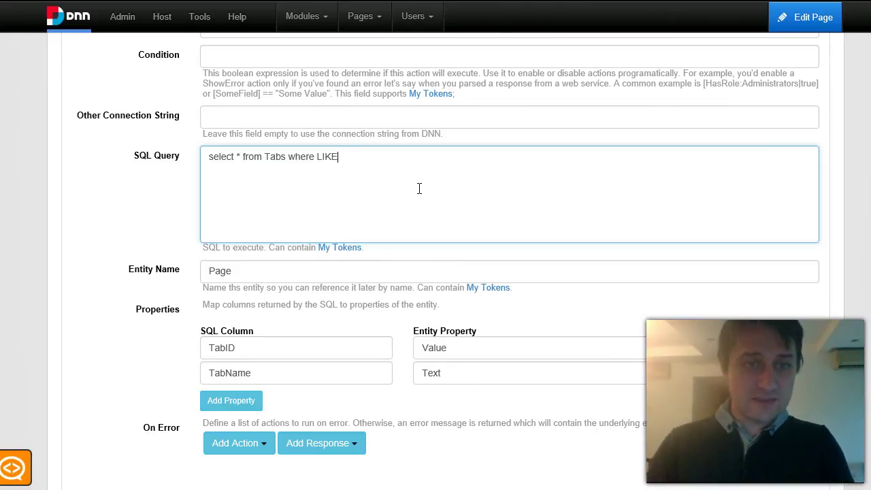
pyautogui.write('TabName')
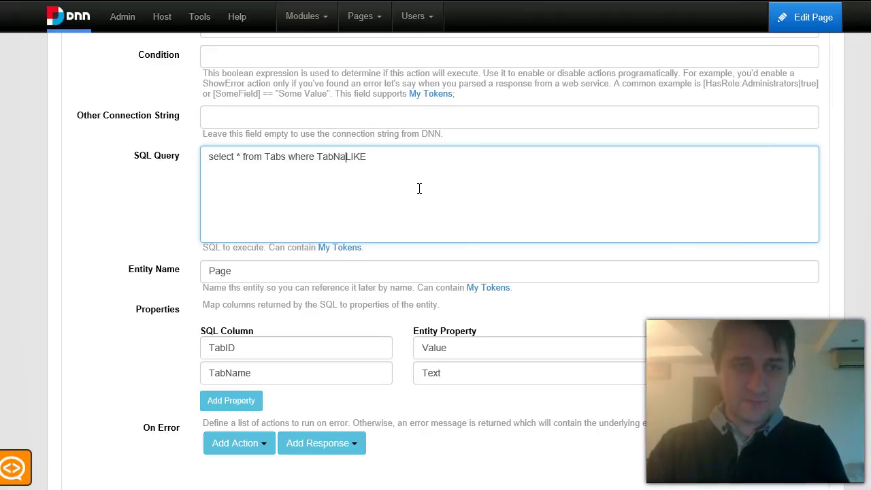
pyautogui.press('End')
pyautogui.write("'")
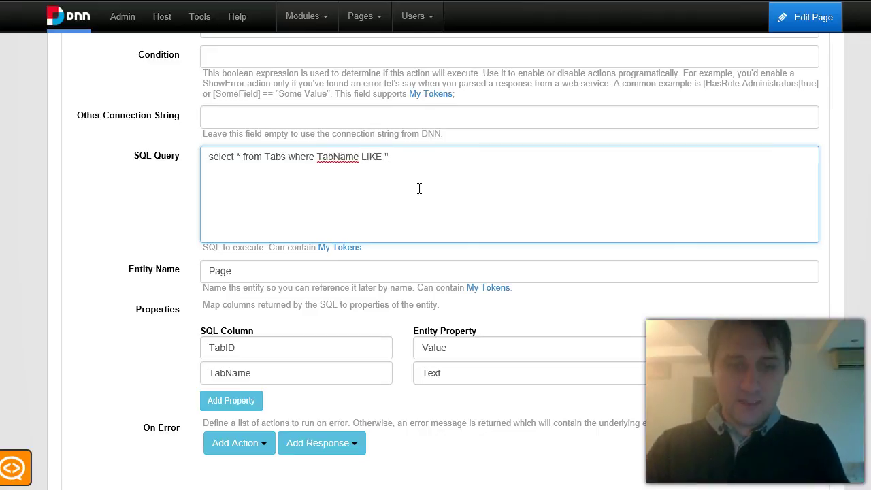
pyautogui.write("%%'")
pyautogui.press('Left')
pyautogui.press('Left')
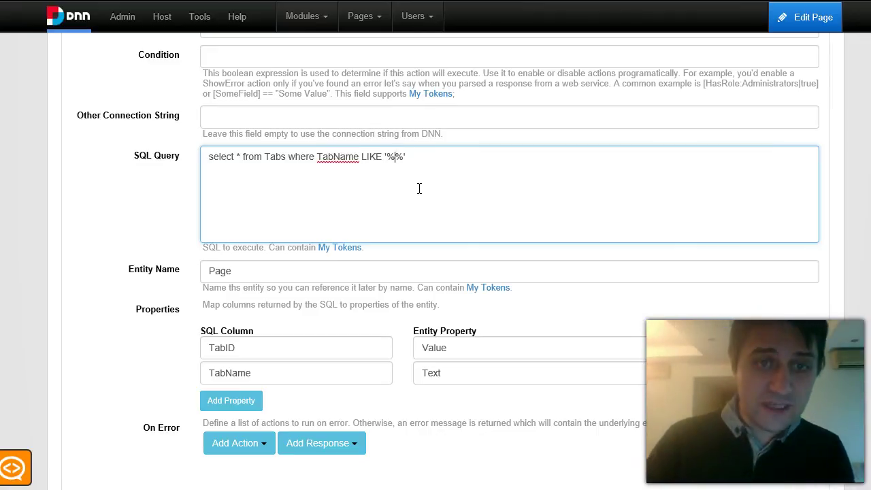
pyautogui.write('[]')
pyautogui.press('Left')
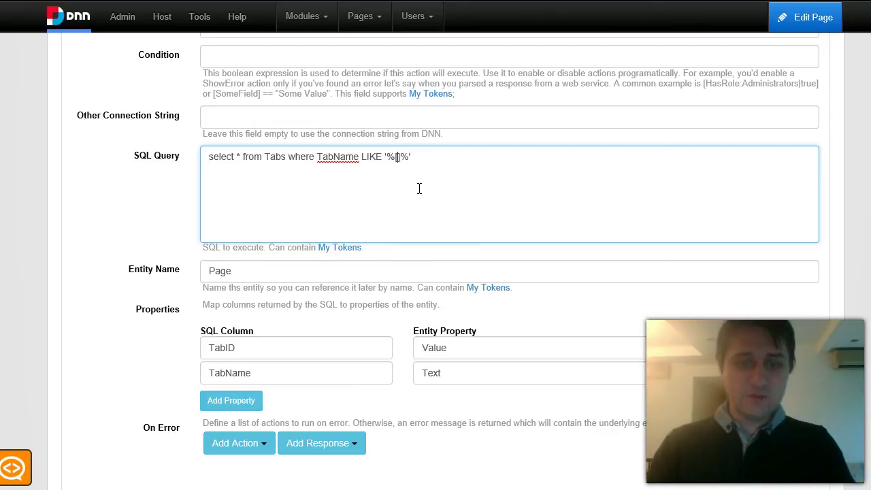
pyautogui.write('quer')
pyautogui.press('BackSpace')
pyautogui.press('BackSpace')
pyautogui.write('r')
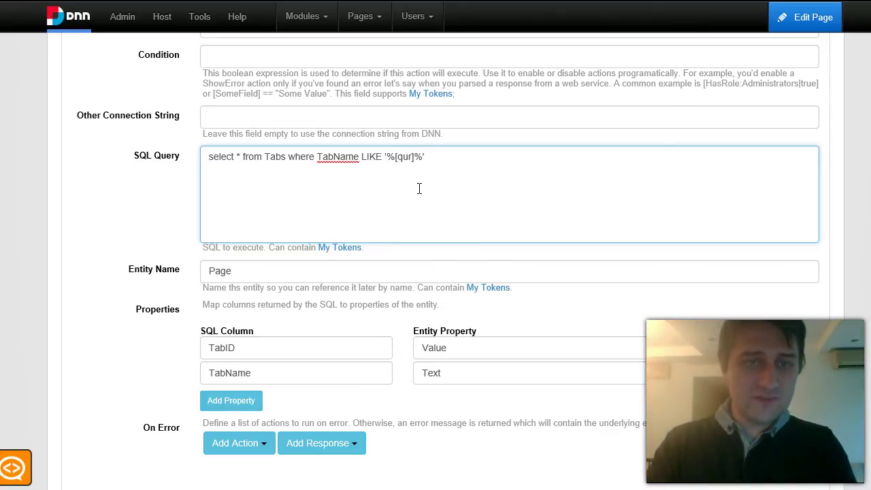
pyautogui.press('BackSpace')
pyautogui.write('ery')
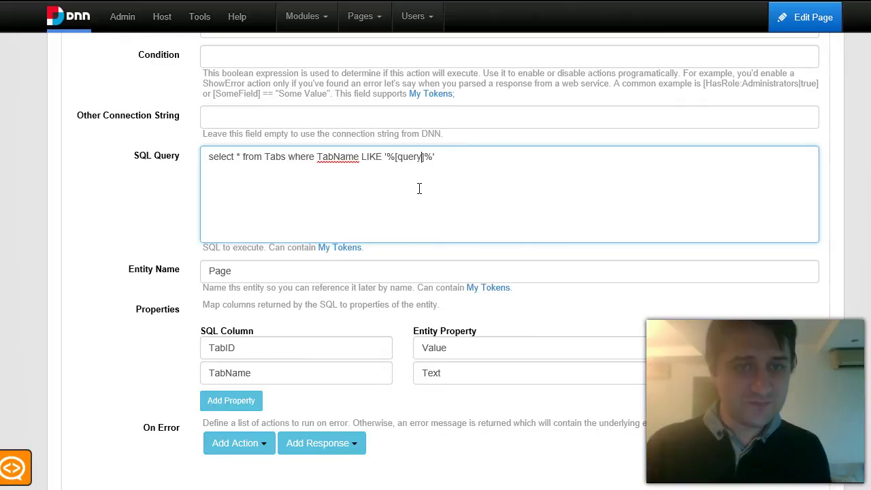
# Step: Highlight the [query] token in the SQL query to point it out
pyautogui.moveTo(434, 158); pyautogui.dragTo(395, 162)
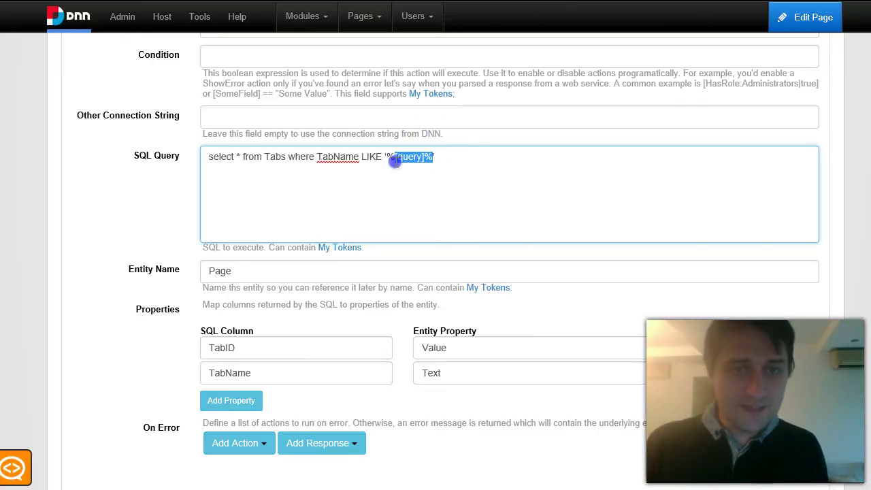
pyautogui.click(394, 163)
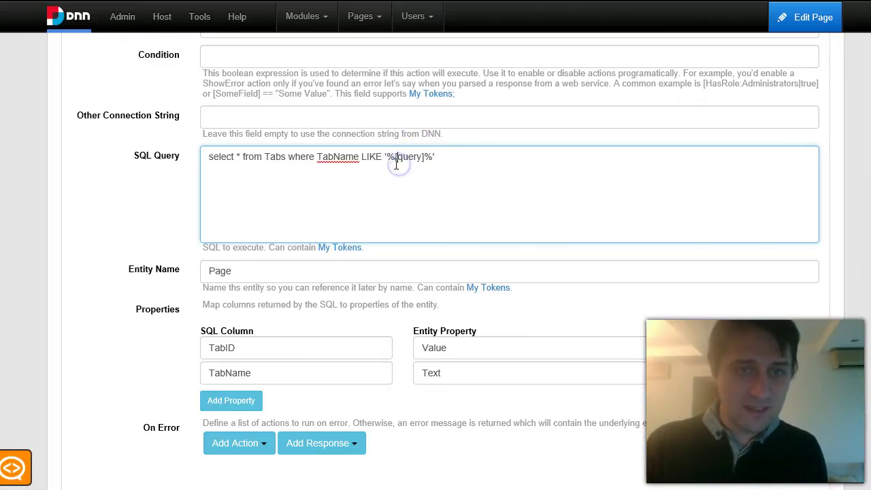
pyautogui.moveTo(396, 164); pyautogui.dragTo(423, 165)
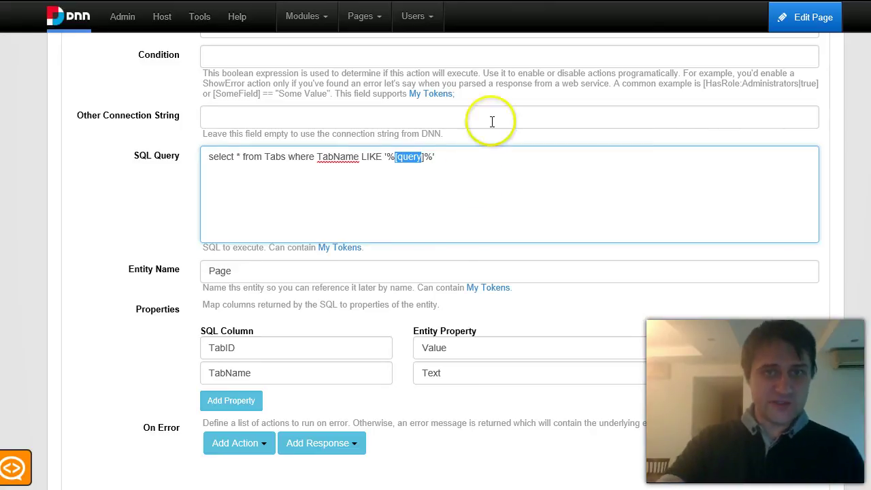
pyautogui.scroll(5, 446, 233)
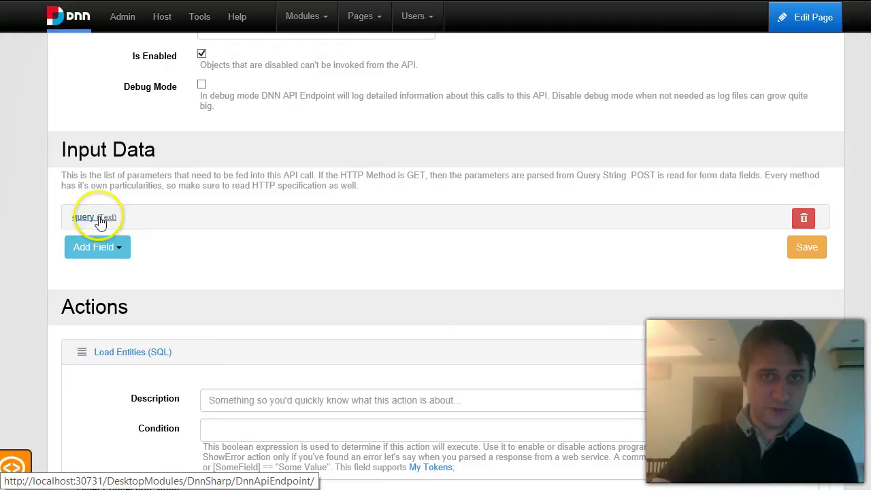
pyautogui.scroll(-5, 127, 234)
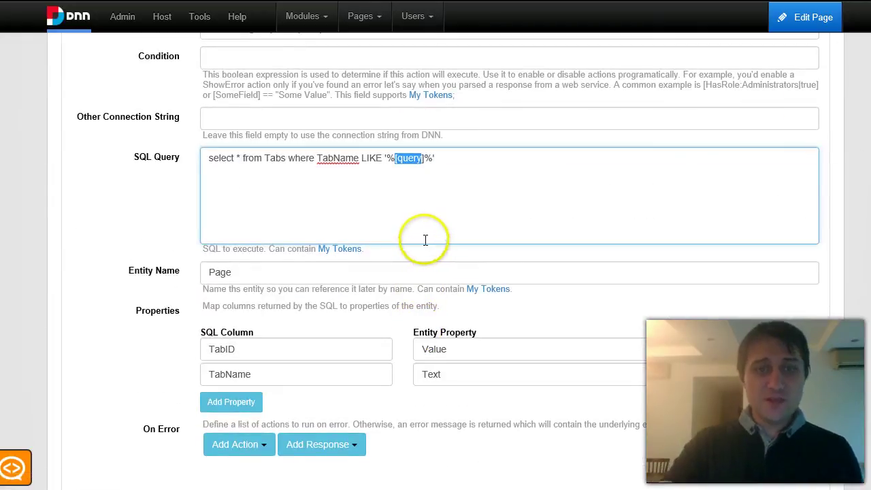
pyautogui.click(396, 179)
pyautogui.doubleClick(407, 158)
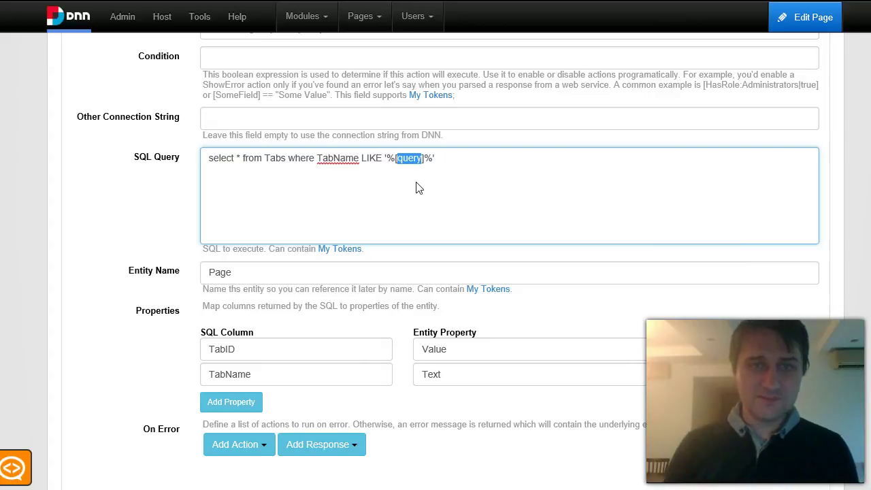
pyautogui.click(432, 181)
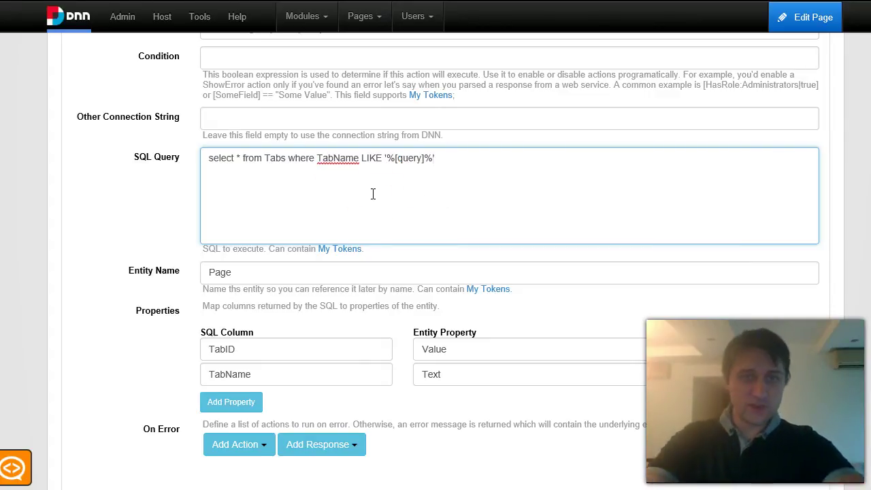
pyautogui.click(468, 188)
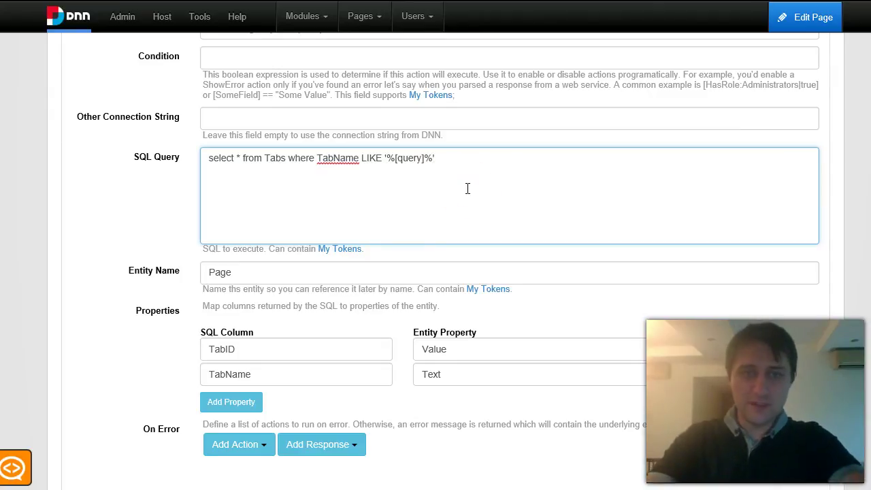
pyautogui.click(426, 157)
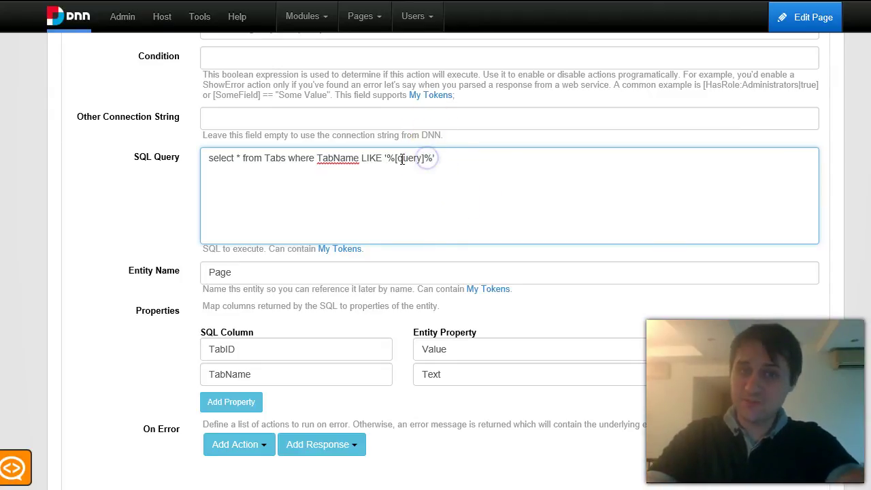
pyautogui.moveTo(395, 158); pyautogui.dragTo(422, 159)
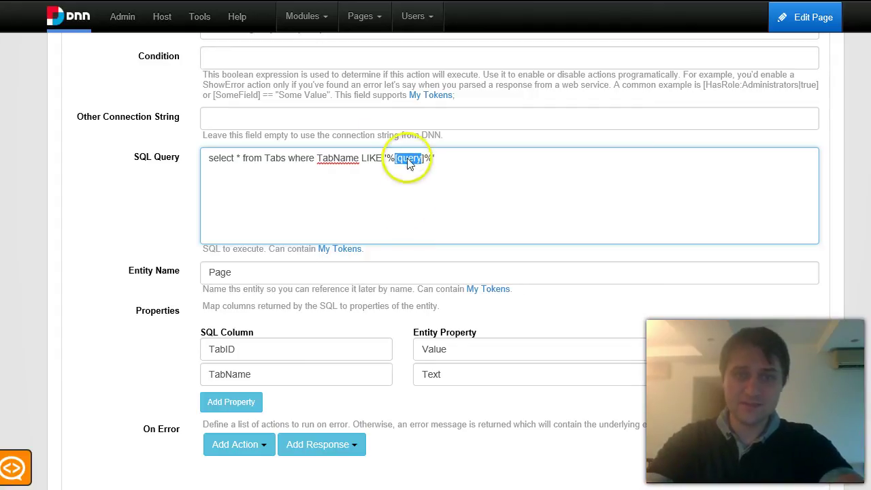
pyautogui.click(502, 203)
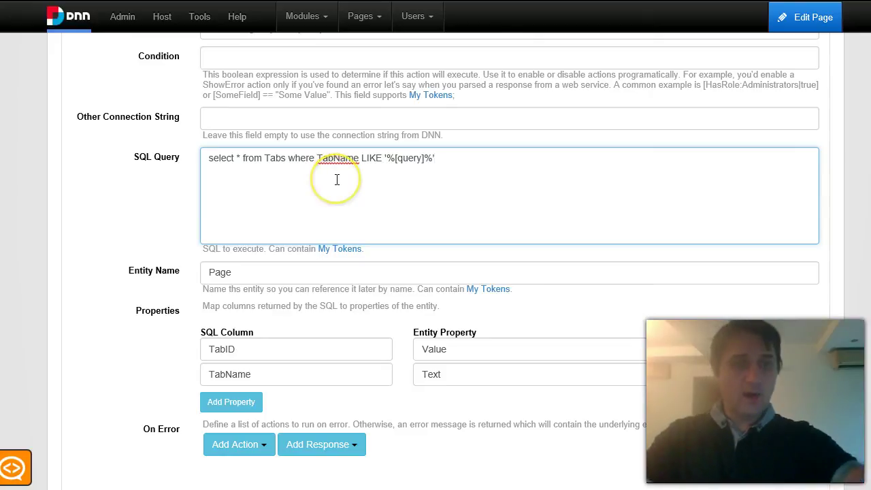
# Step: Collapse the Load Entities (SQL) action panel
pyautogui.scroll(2, 337, 179)
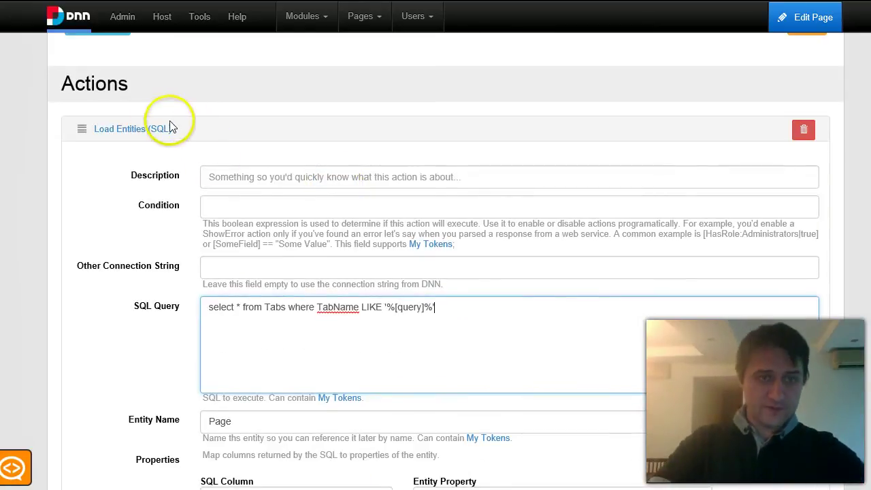
pyautogui.scroll(-1, 414, 232)
pyautogui.click(460, 261)
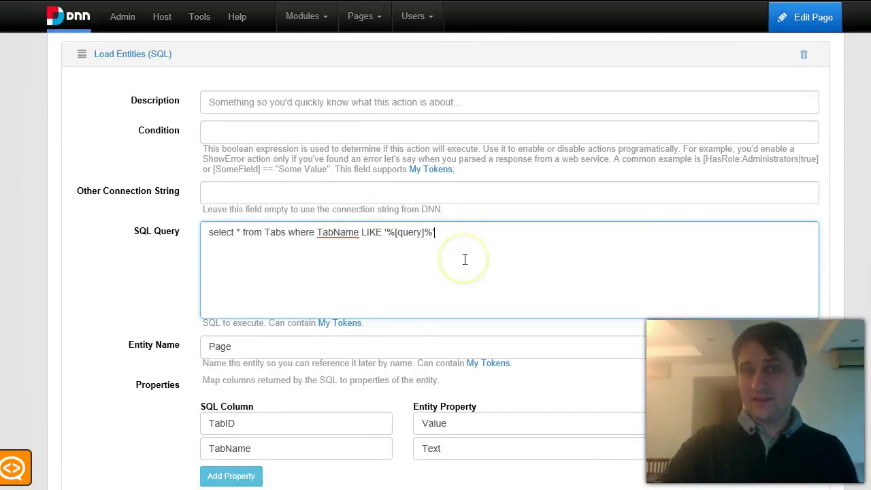
pyautogui.scroll(-2, 465, 259)
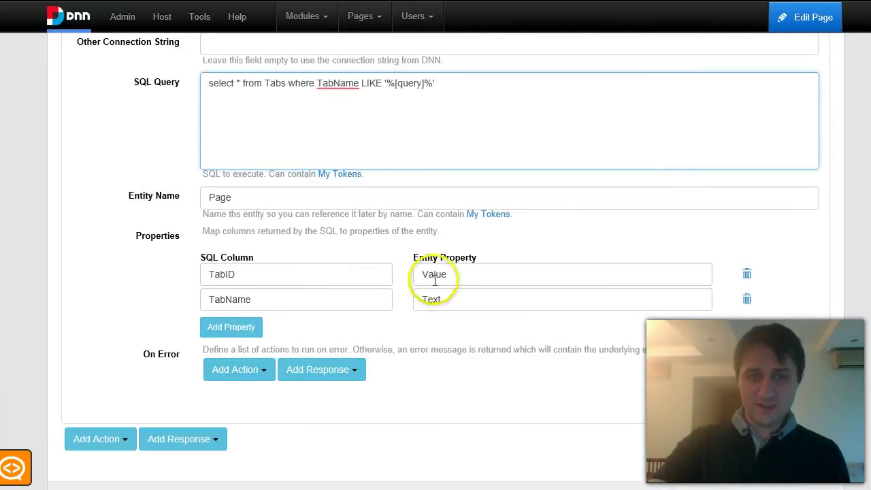
pyautogui.scroll(2, 68, 202)
pyautogui.scroll(1, 68, 202)
pyautogui.click(133, 128)
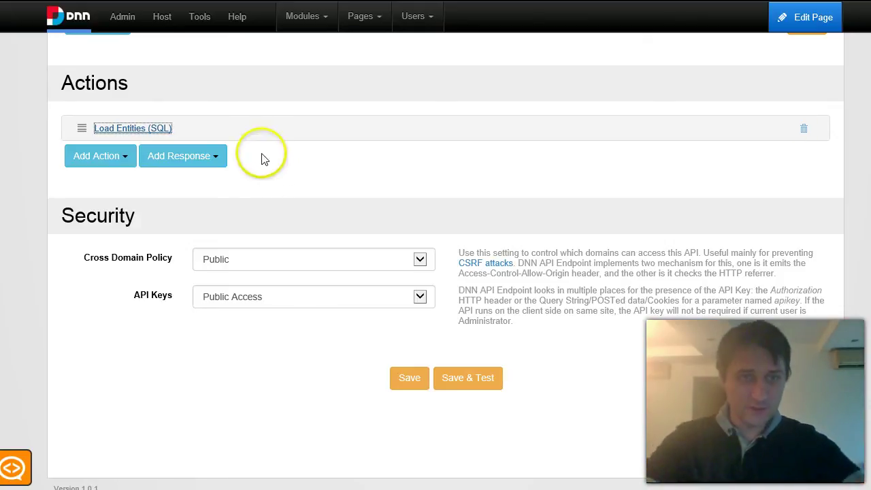
# Step: Add a JSON Entity List response with Entity Name 'Page' and an empty criteria row
pyautogui.click(204, 156)
pyautogui.moveTo(203, 185)
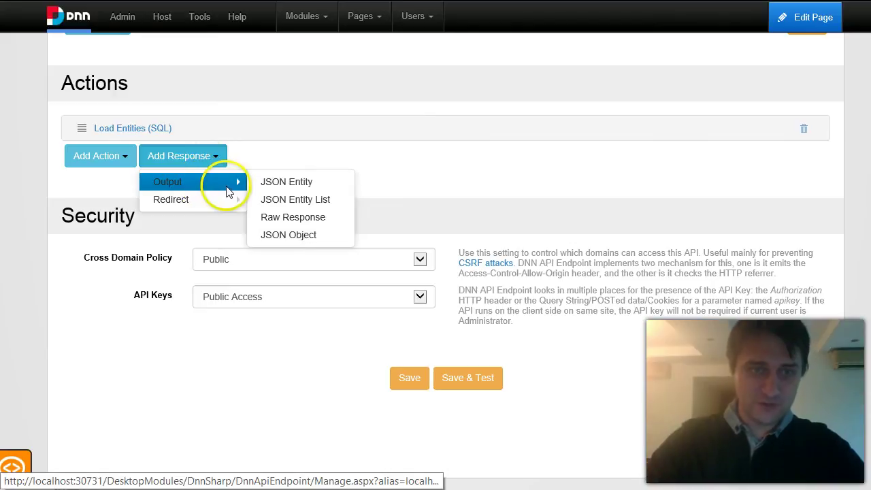
pyautogui.click(272, 202)
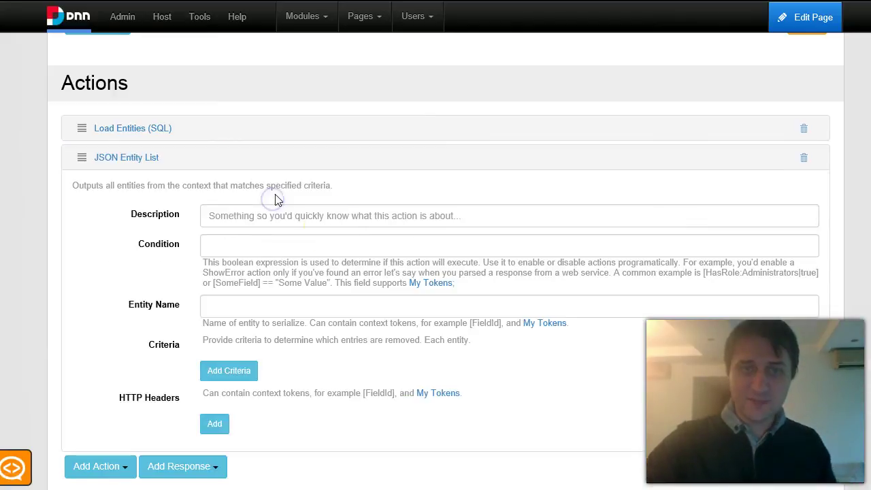
pyautogui.click(297, 305)
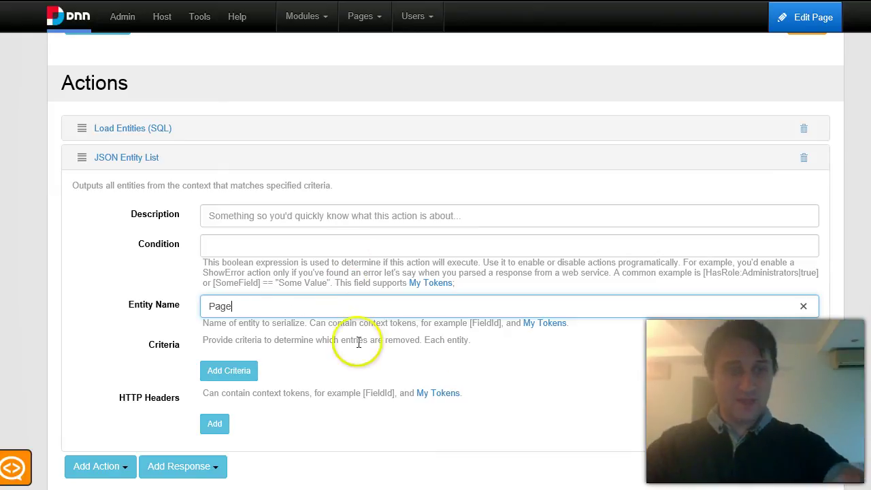
pyautogui.click(242, 372)
# Step: Delete the empty criteria row, keeping Entity Name 'Page', and collapse the JSON Entity List panel
pyautogui.click(249, 374)
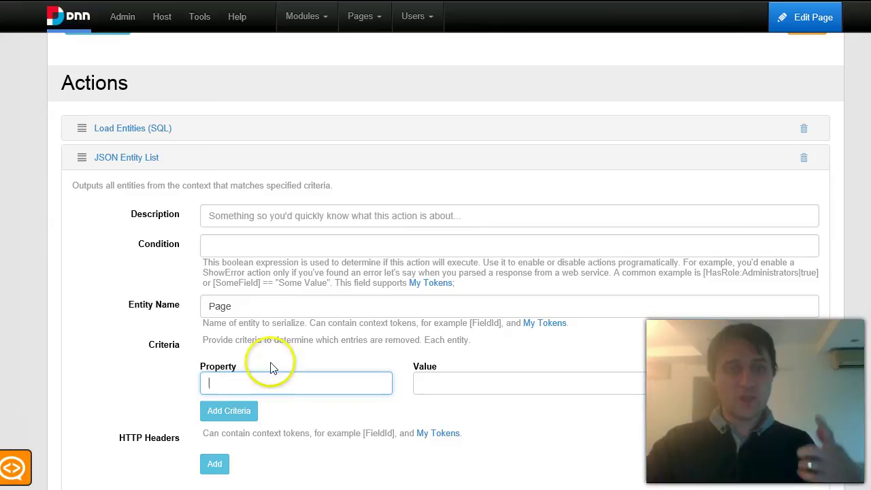
pyautogui.click(242, 300)
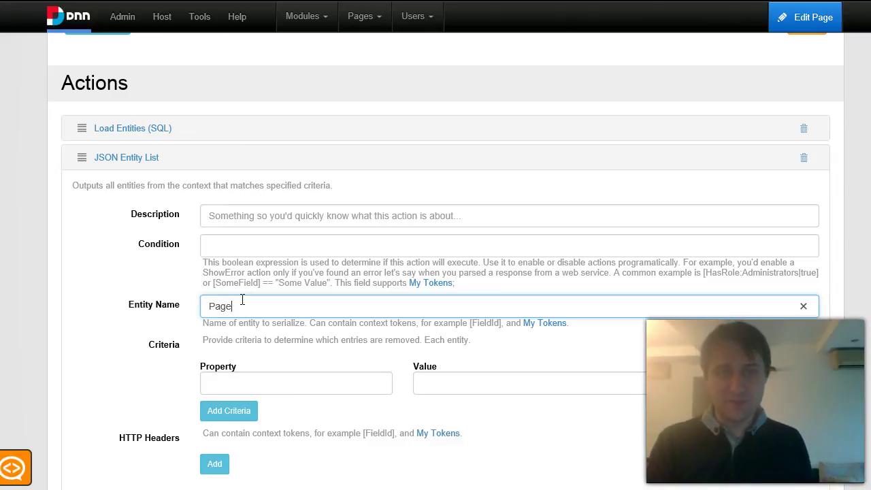
pyautogui.click(234, 376)
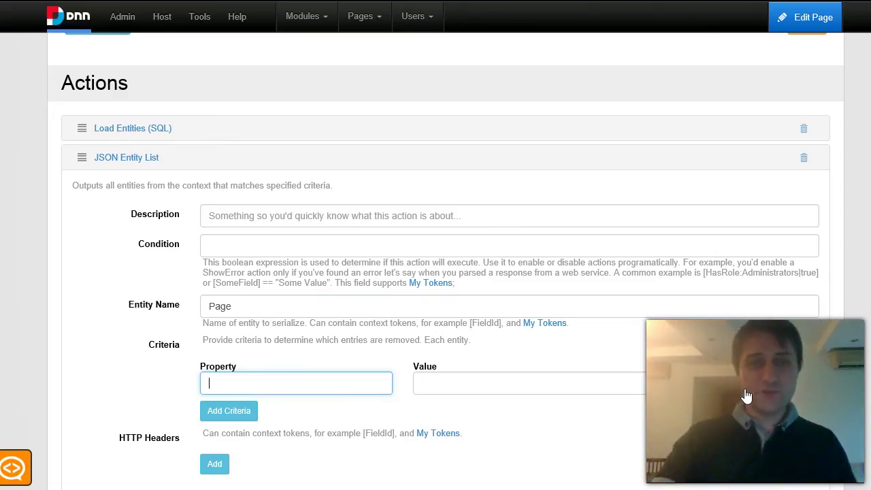
pyautogui.scroll(-1, 767, 409)
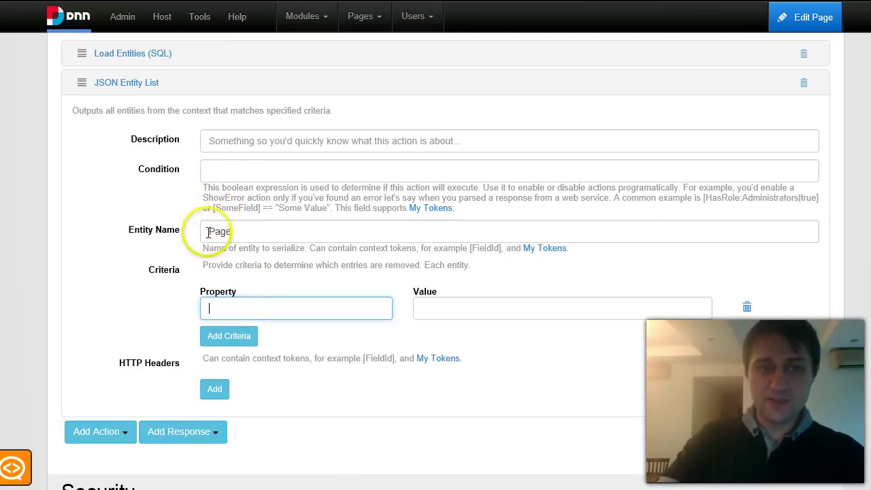
pyautogui.click(747, 307)
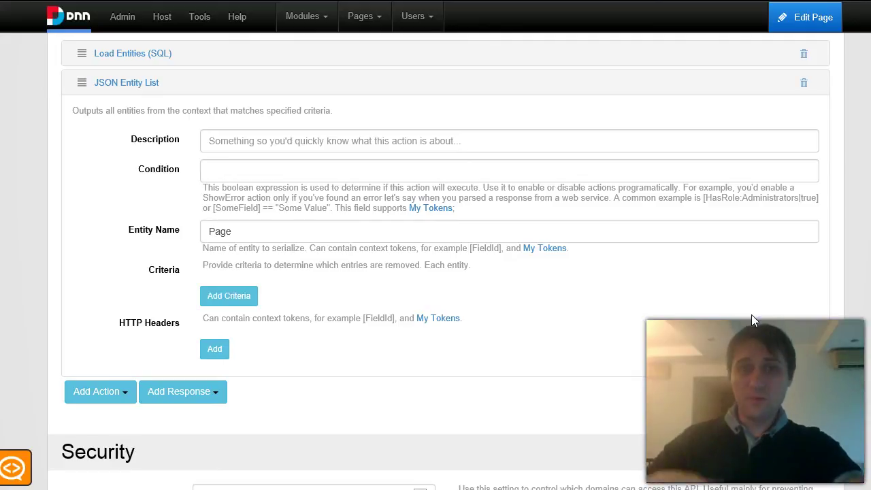
pyautogui.click(716, 427)
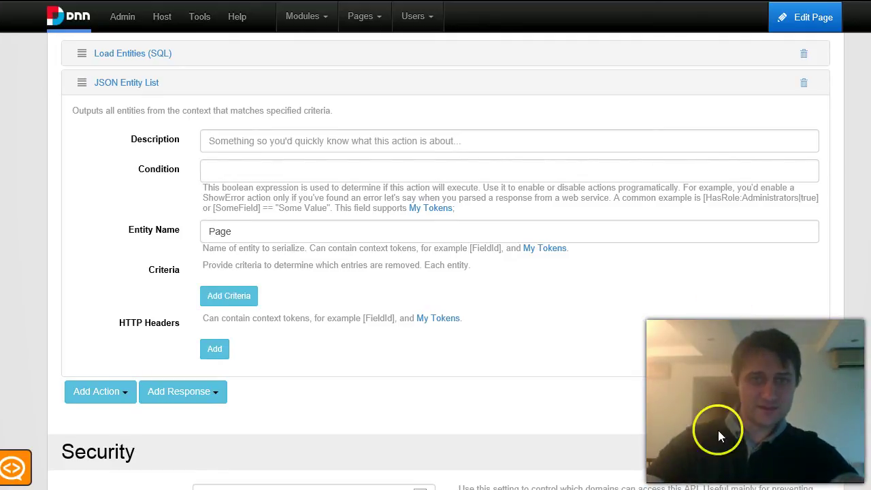
pyautogui.click(388, 409)
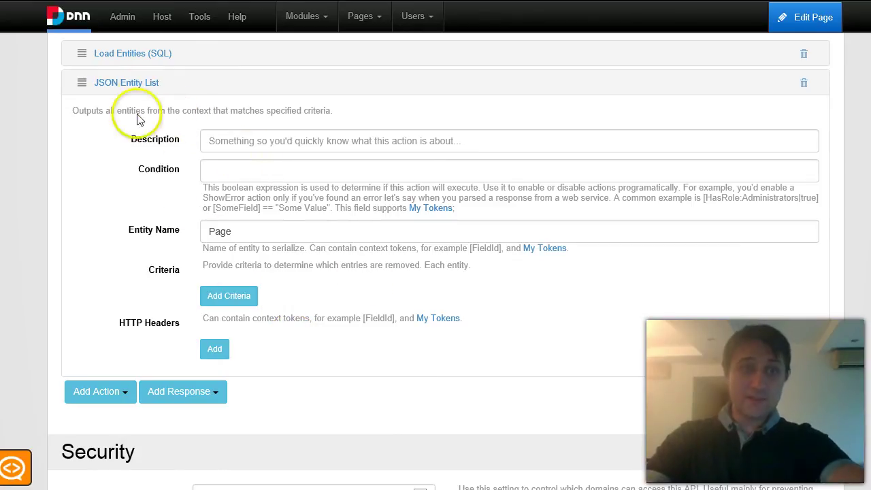
pyautogui.click(140, 85)
pyautogui.scroll(9, 437, 223)
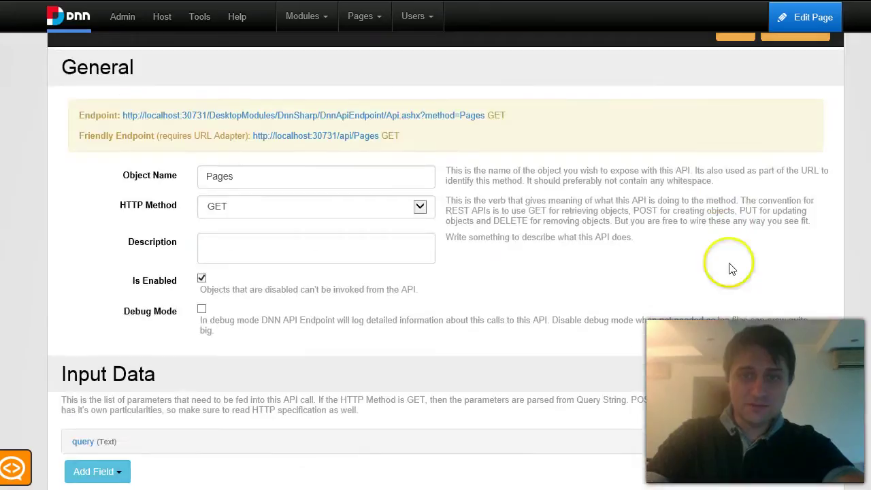
# Step: Close the method editor and open the test view for the Pages method
pyautogui.scroll(-3, 733, 266)
pyautogui.click(807, 316)
pyautogui.scroll(-5, 331, 269)
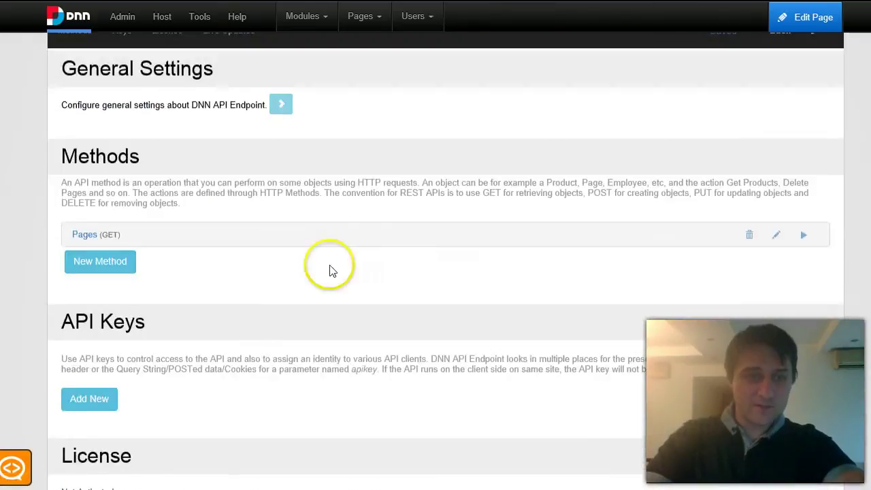
pyautogui.scroll(8, 145, 309)
pyautogui.scroll(-5, 143, 312)
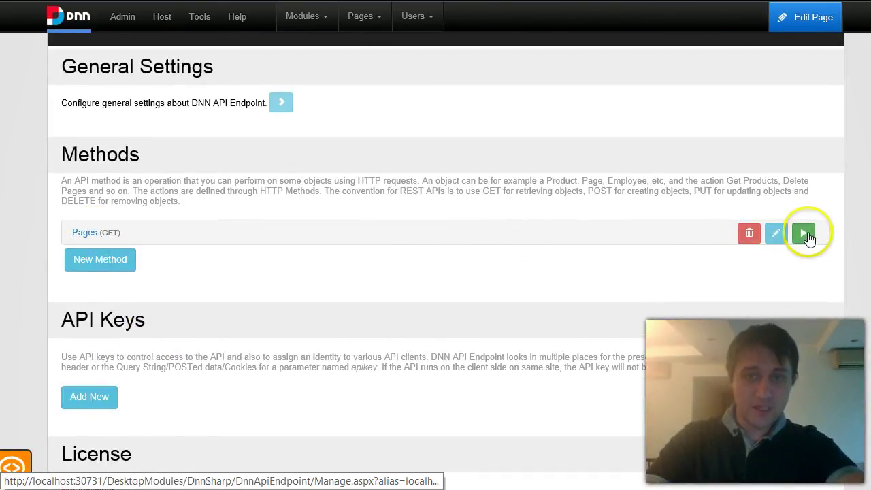
pyautogui.click(803, 235)
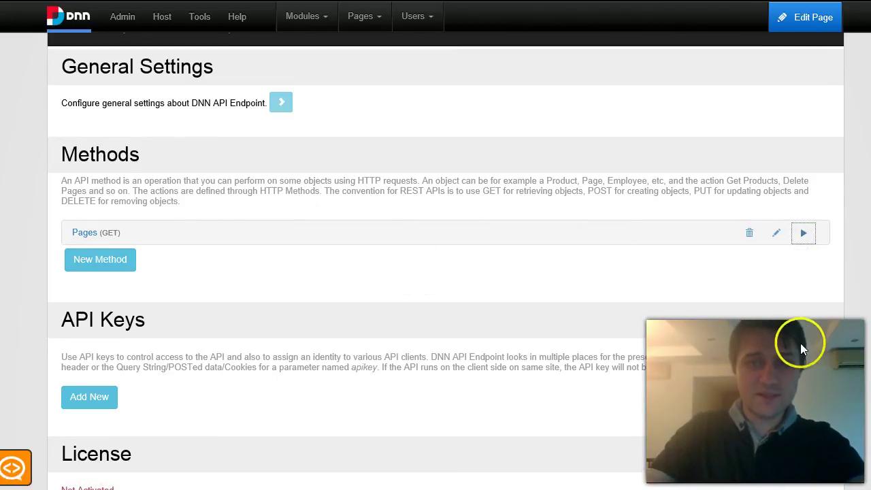
pyautogui.click(804, 233)
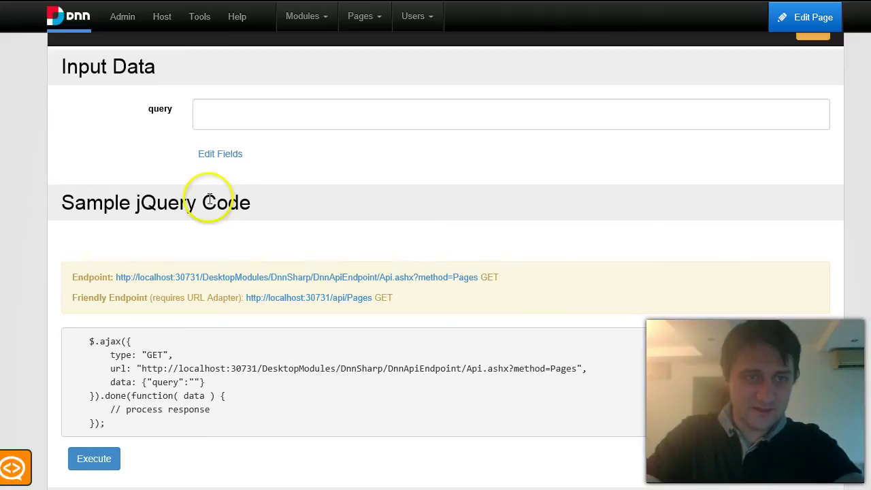
# Step: Enter 'host' as the query test value and review the sample jQuery request code
pyautogui.click(82, 122)
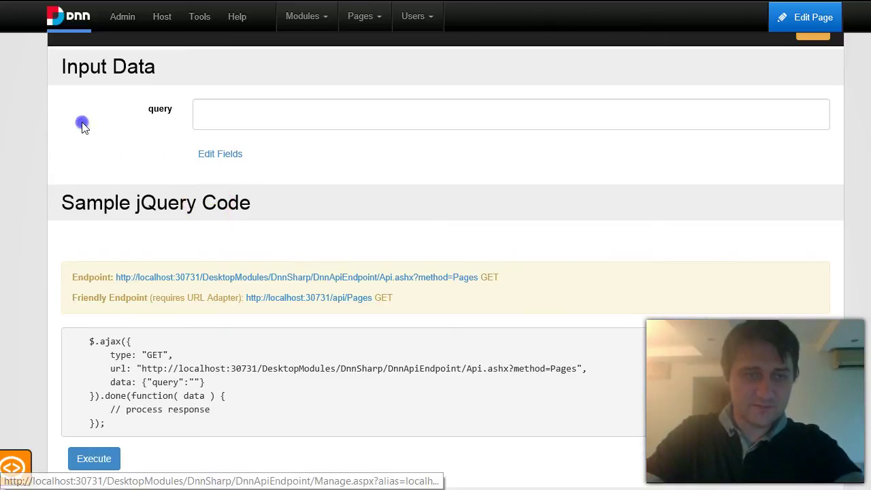
pyautogui.click(215, 114)
pyautogui.write('host')
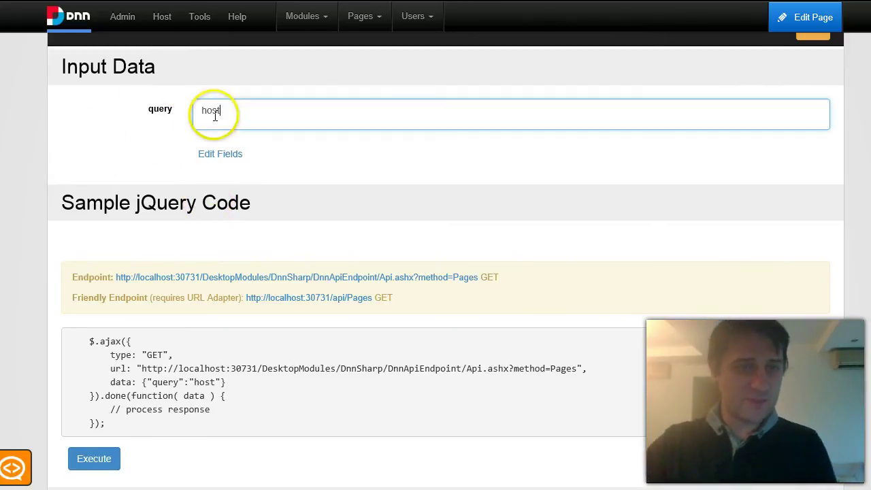
pyautogui.scroll(-1, 182, 161)
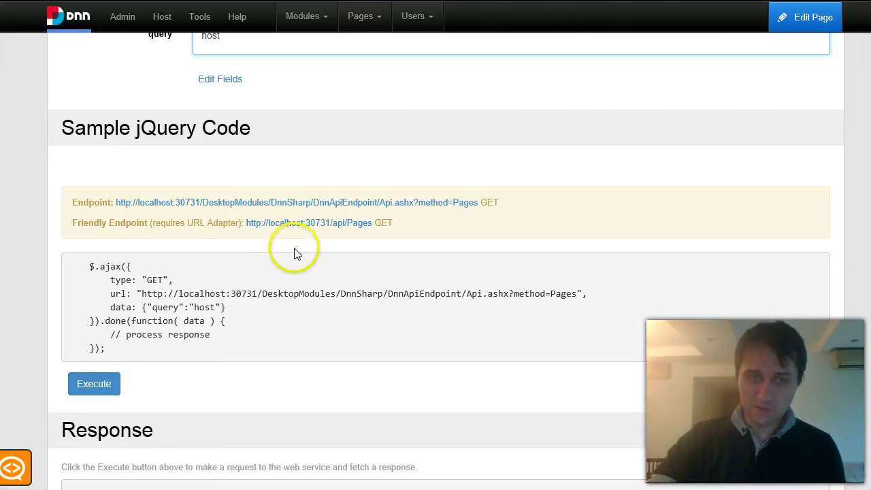
pyautogui.scroll(-1, 576, 331)
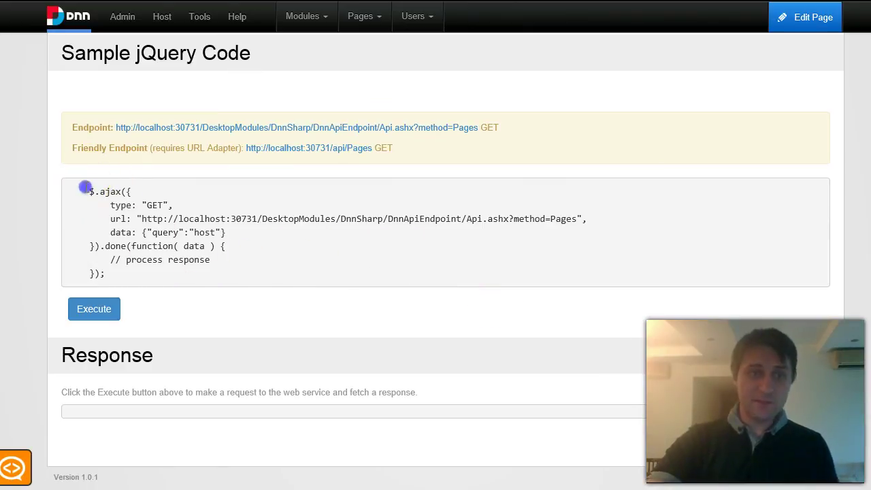
pyautogui.moveTo(85, 187); pyautogui.dragTo(139, 276)
pyautogui.click(128, 268)
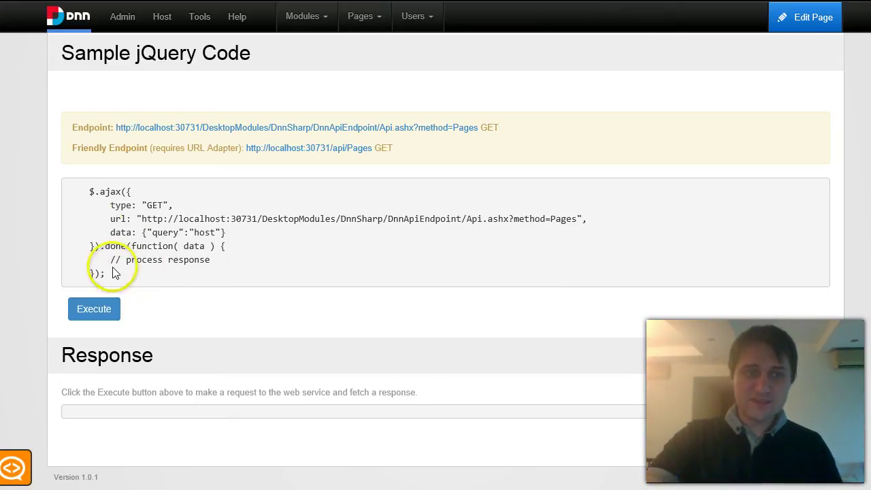
# Step: Execute the test for query 'host' and review the JSON returning Host and Host Settings
pyautogui.click(102, 308)
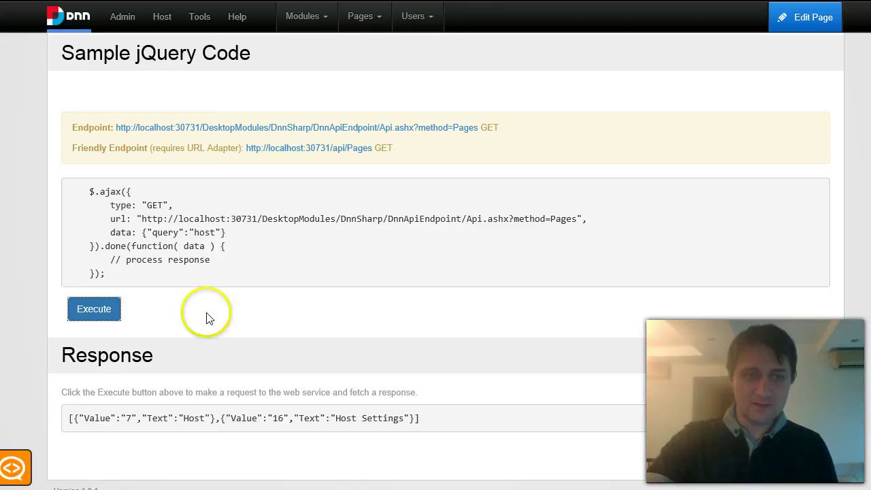
pyautogui.moveTo(445, 413); pyautogui.dragTo(95, 435)
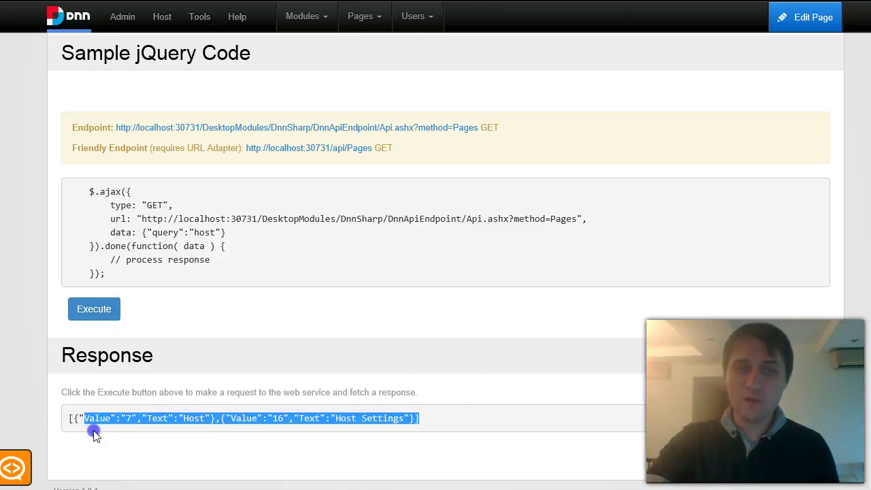
pyautogui.click(233, 219)
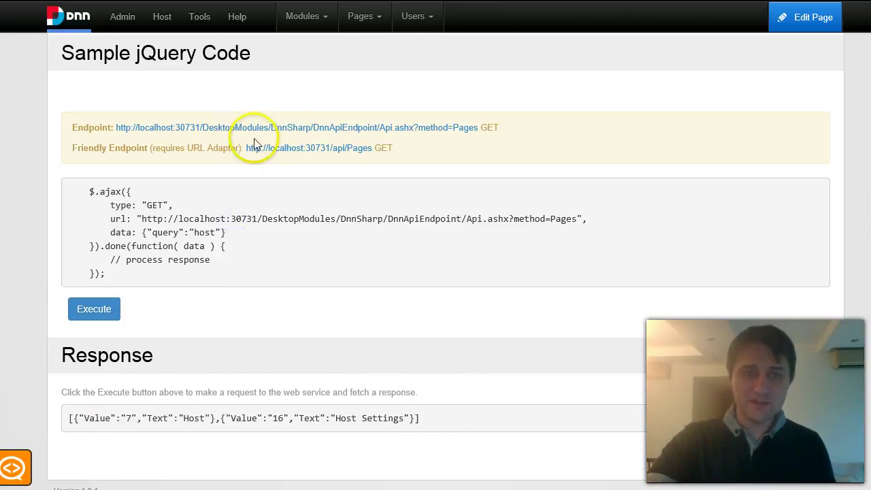
pyautogui.scroll(4, 792, 111)
pyautogui.scroll(-1, 834, 169)
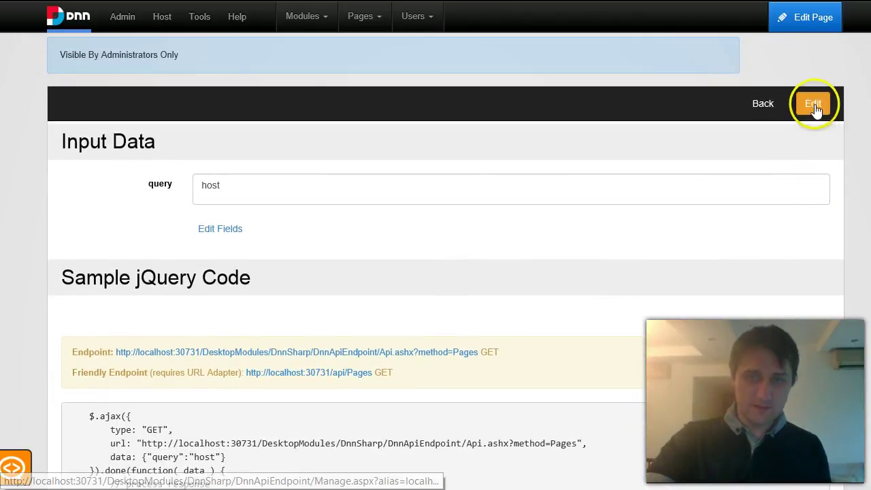
# Step: Copy the friendly Pages endpoint URL and go to the site's Home page
pyautogui.click(311, 373)
pyautogui.rightClick(311, 373)
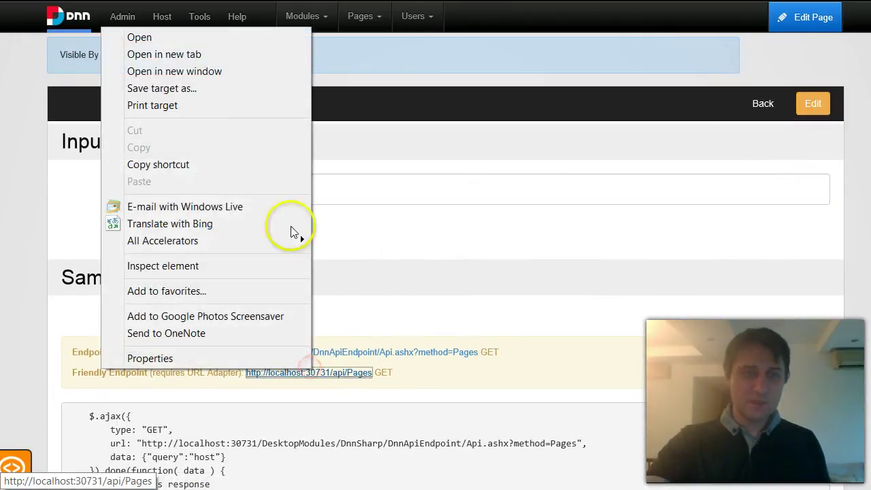
pyautogui.click(209, 168)
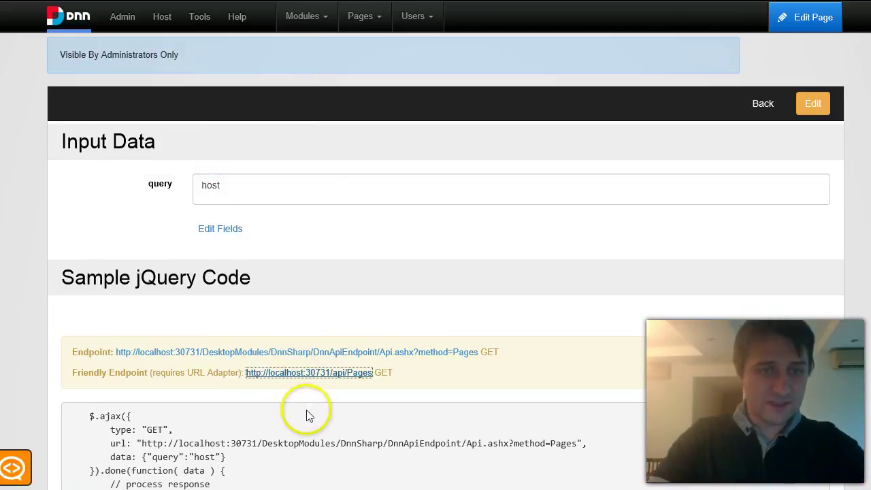
pyautogui.scroll(-4, 299, 414)
pyautogui.scroll(2, 318, 307)
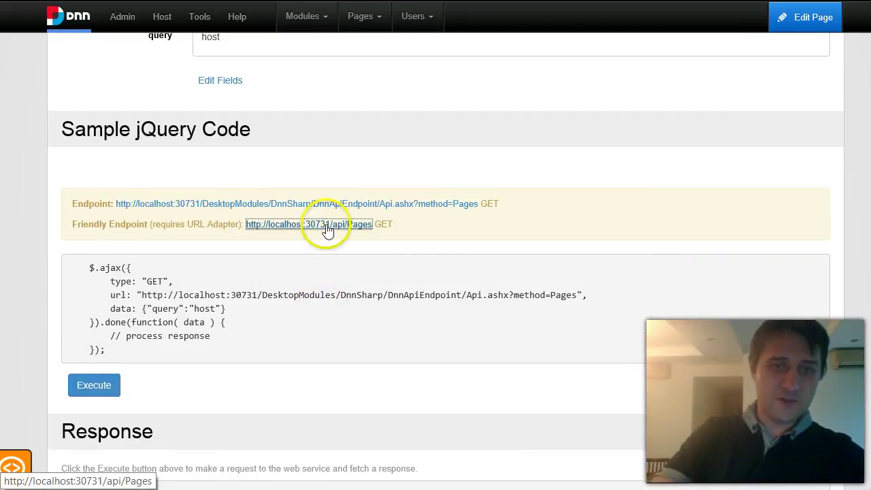
pyautogui.scroll(6, 653, 218)
pyautogui.click(493, 115)
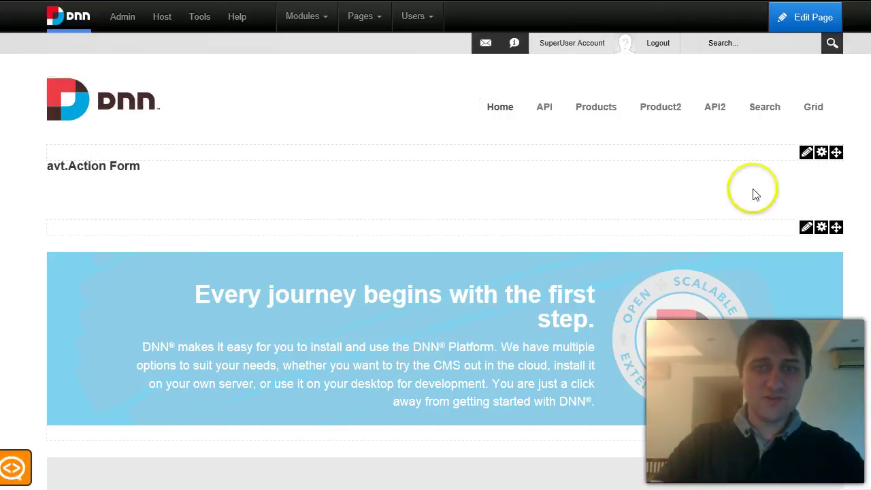
# Step: Open the Action Form manager full screen and add a Text Box field
pyautogui.moveTo(805, 153)
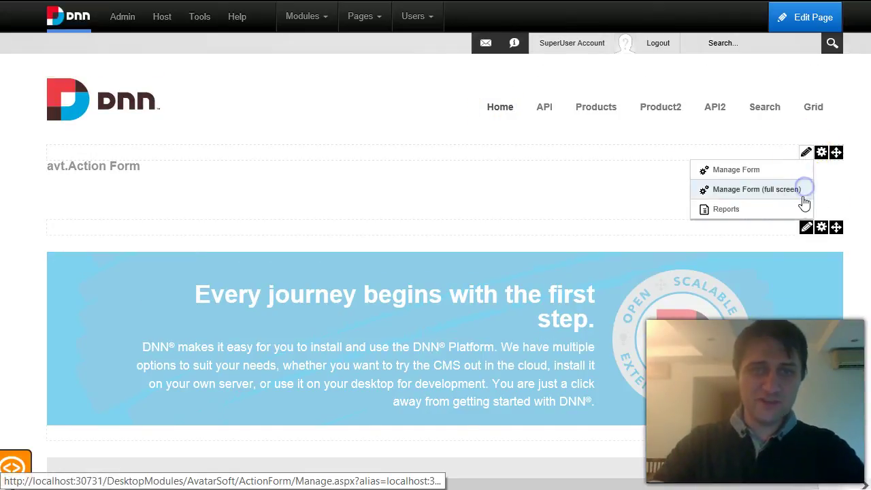
pyautogui.click(803, 194)
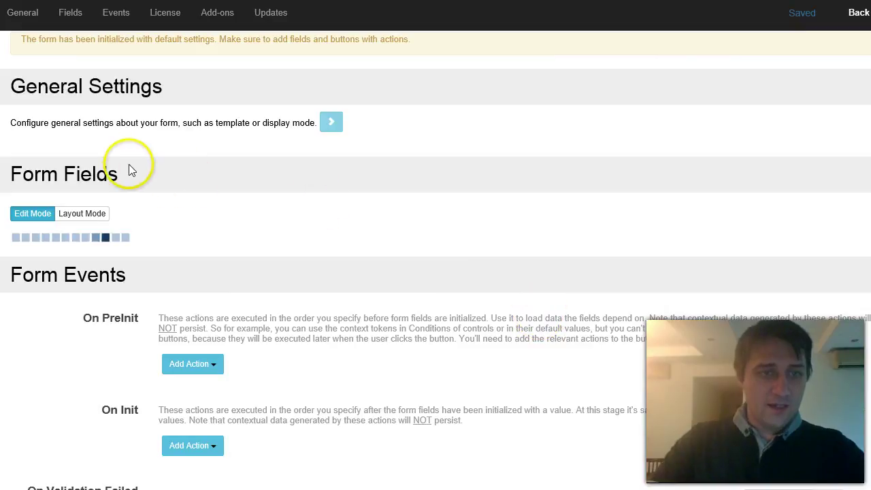
pyautogui.scroll(-1, 102, 169)
pyautogui.click(35, 141)
pyautogui.moveTo(74, 332)
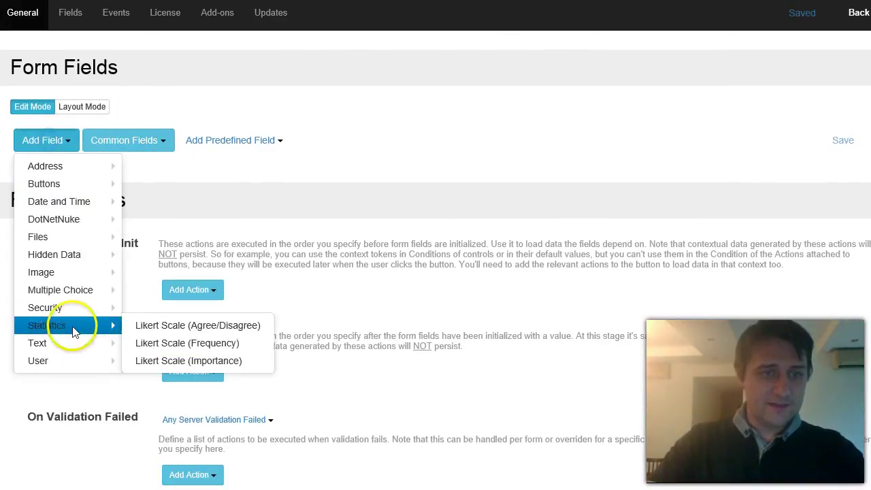
pyautogui.moveTo(65, 346)
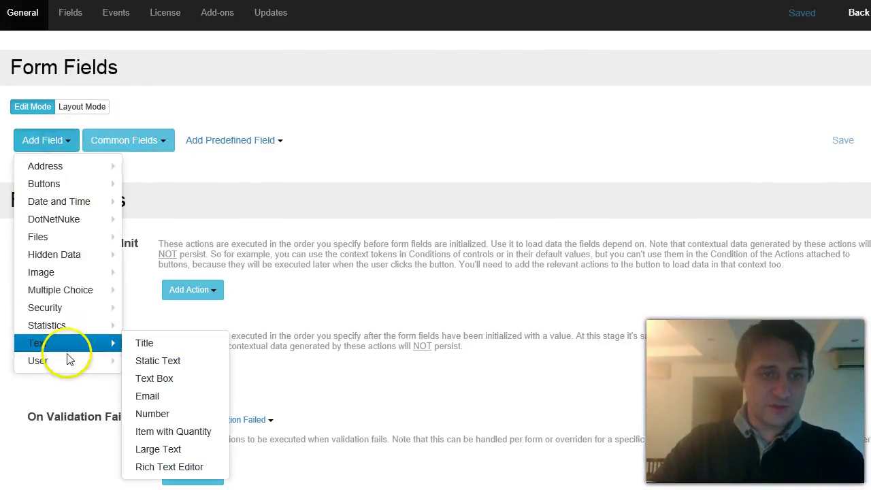
pyautogui.click(193, 382)
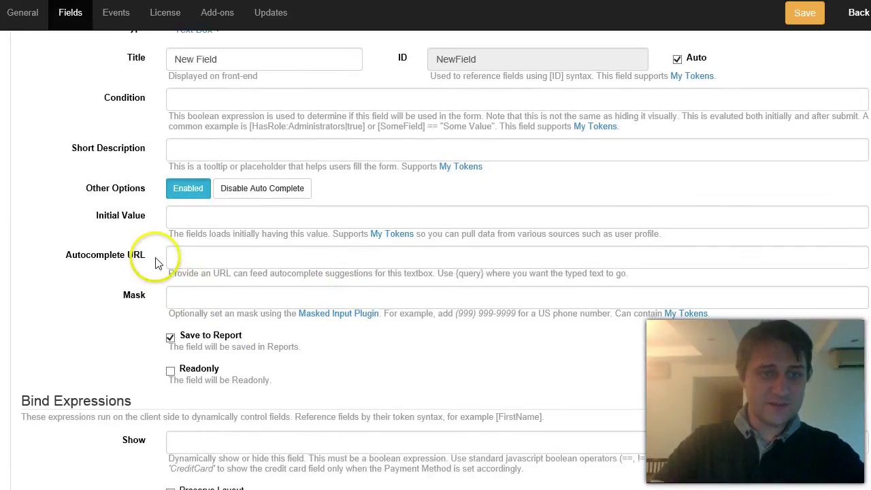
pyautogui.tripleClick(97, 258)
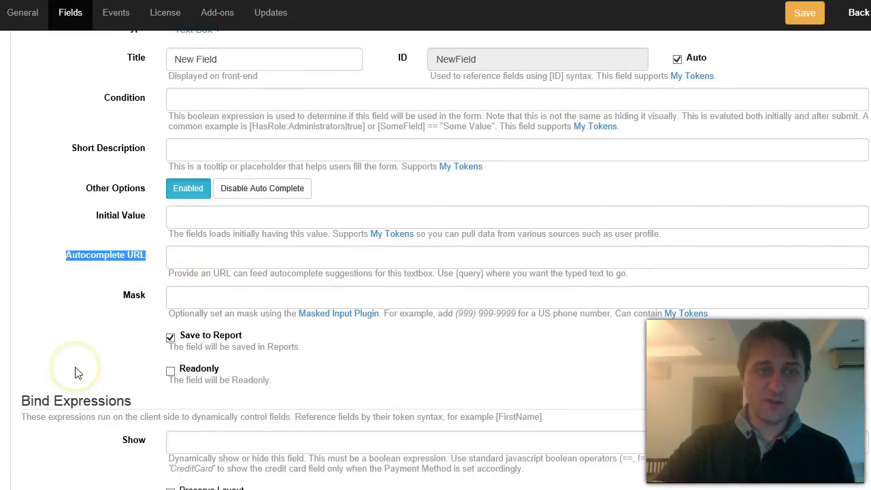
pyautogui.click(219, 260)
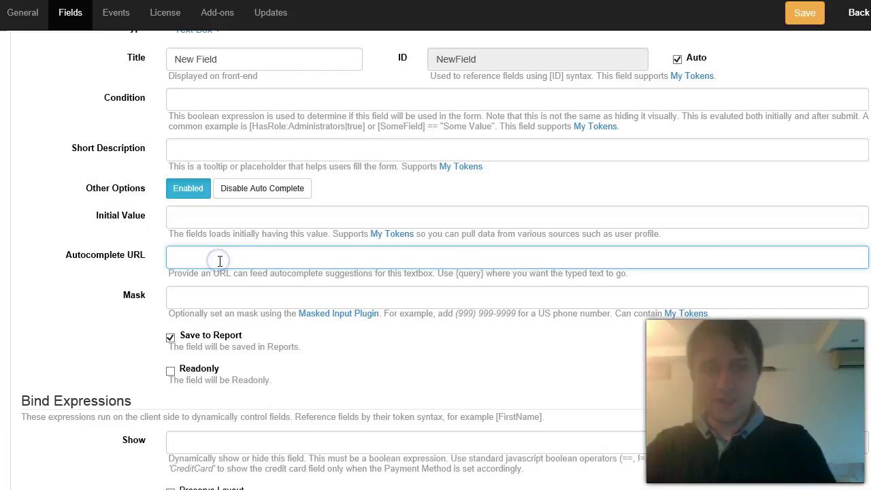
pyautogui.hotkey('ctrl', 'v')
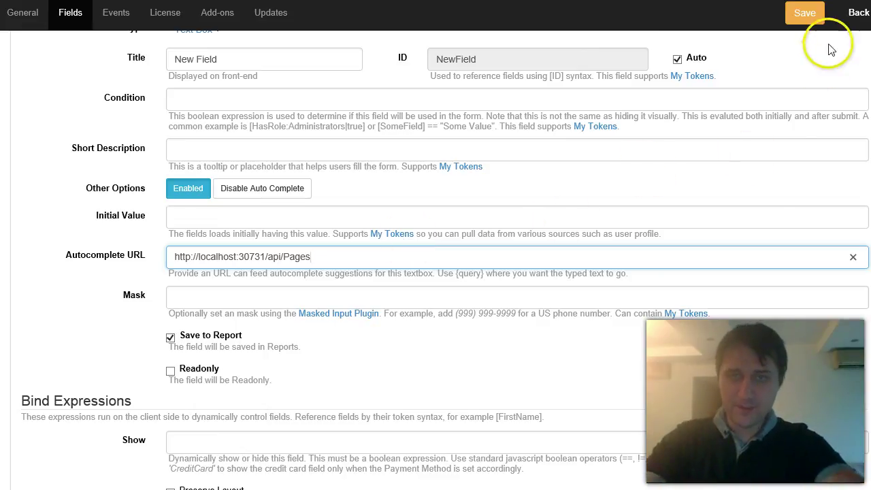
pyautogui.click(805, 12)
# Step: Back on the Home page, enter 'ho' in New Field to get page-name suggestions like Host
pyautogui.click(858, 15)
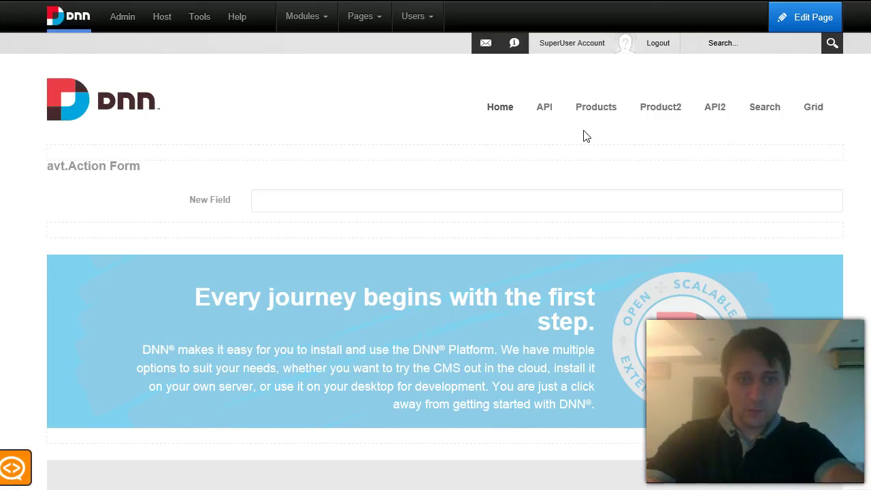
pyautogui.click(280, 196)
pyautogui.write('h')
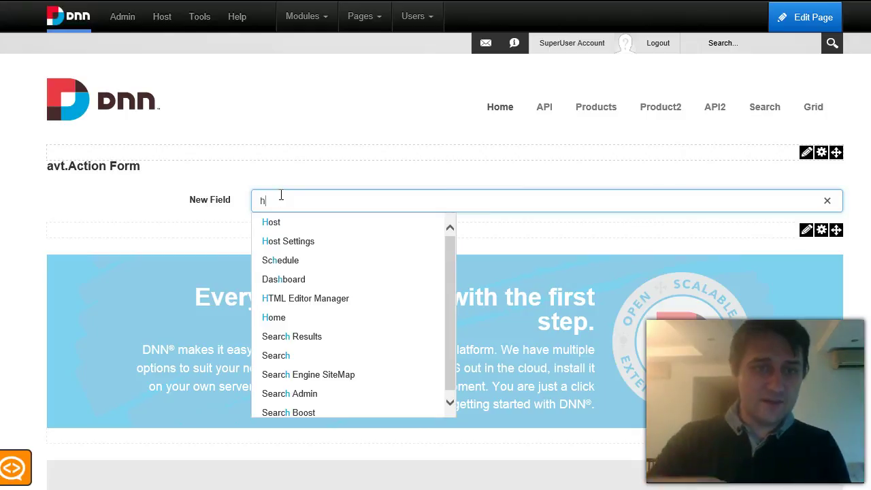
pyautogui.write('os')
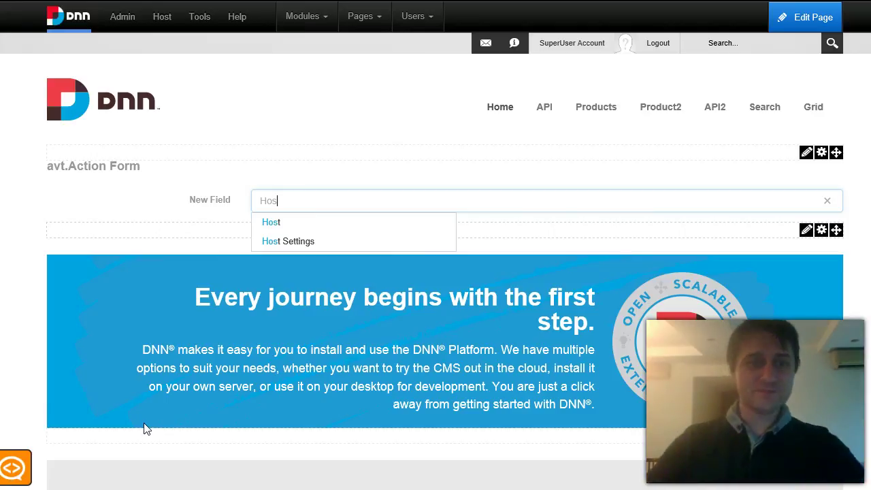
pyautogui.click(146, 438)
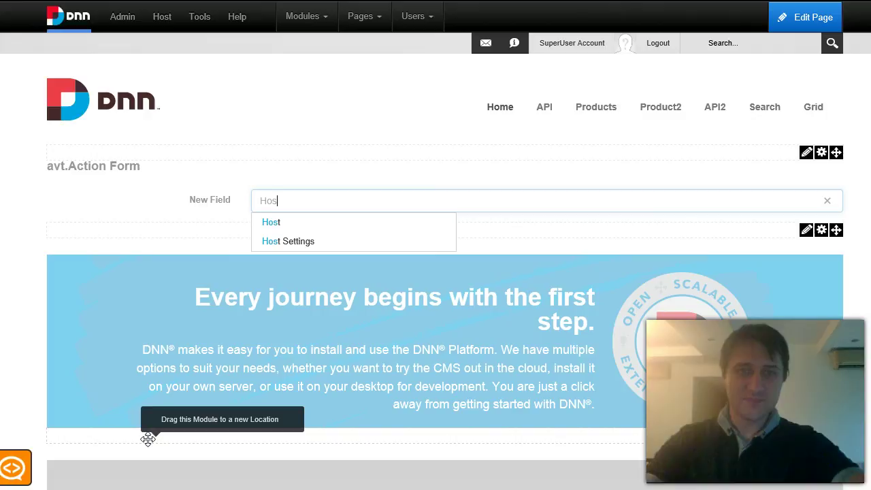
pyautogui.click(181, 436)
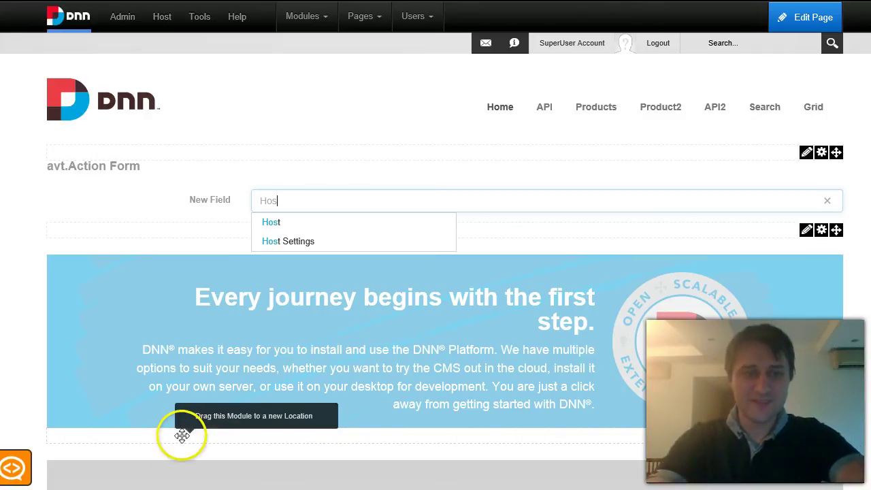